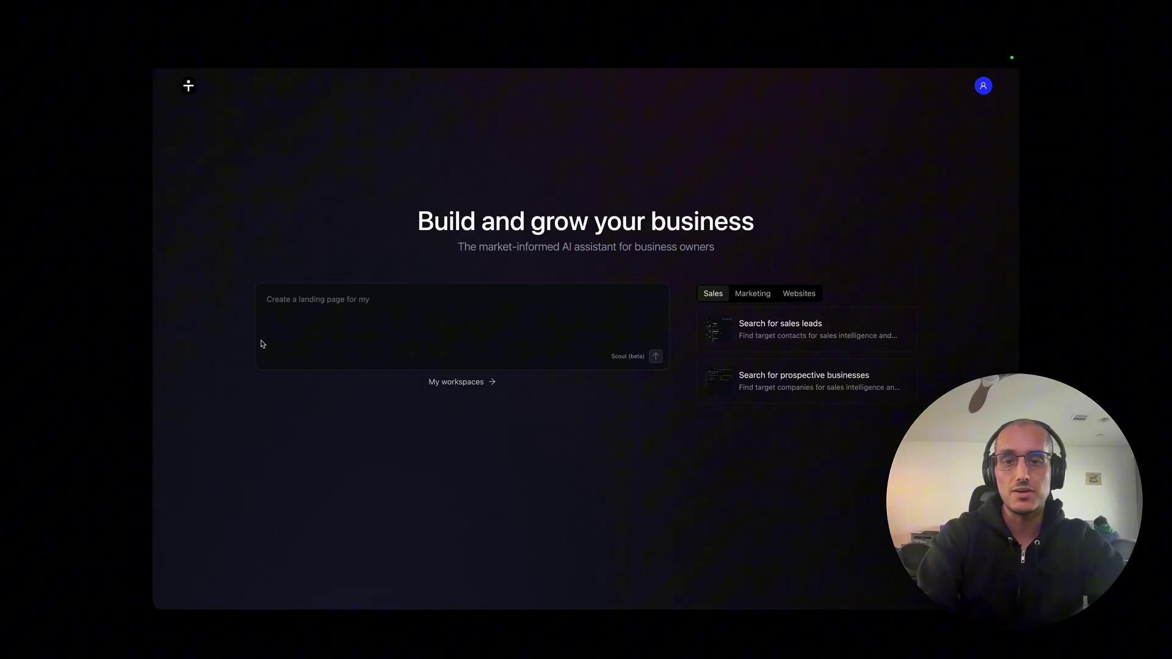
scroll(220, 407, "down", 2)
scroll(220, 408, "up", 2)
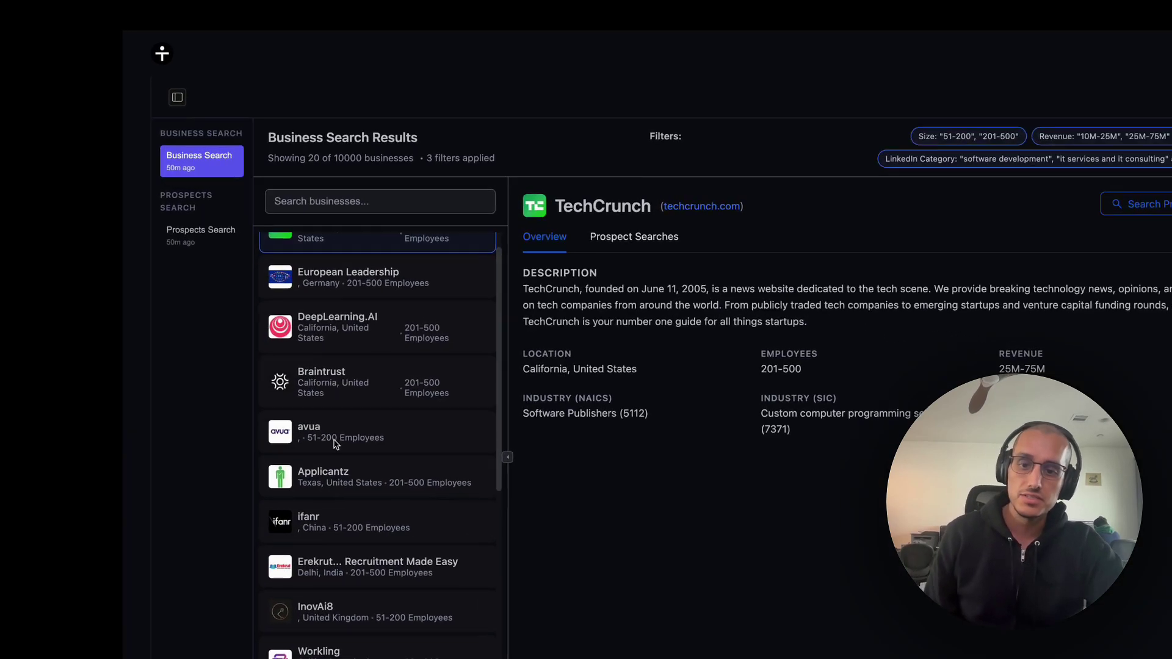
scroll(349, 489, "down", 3)
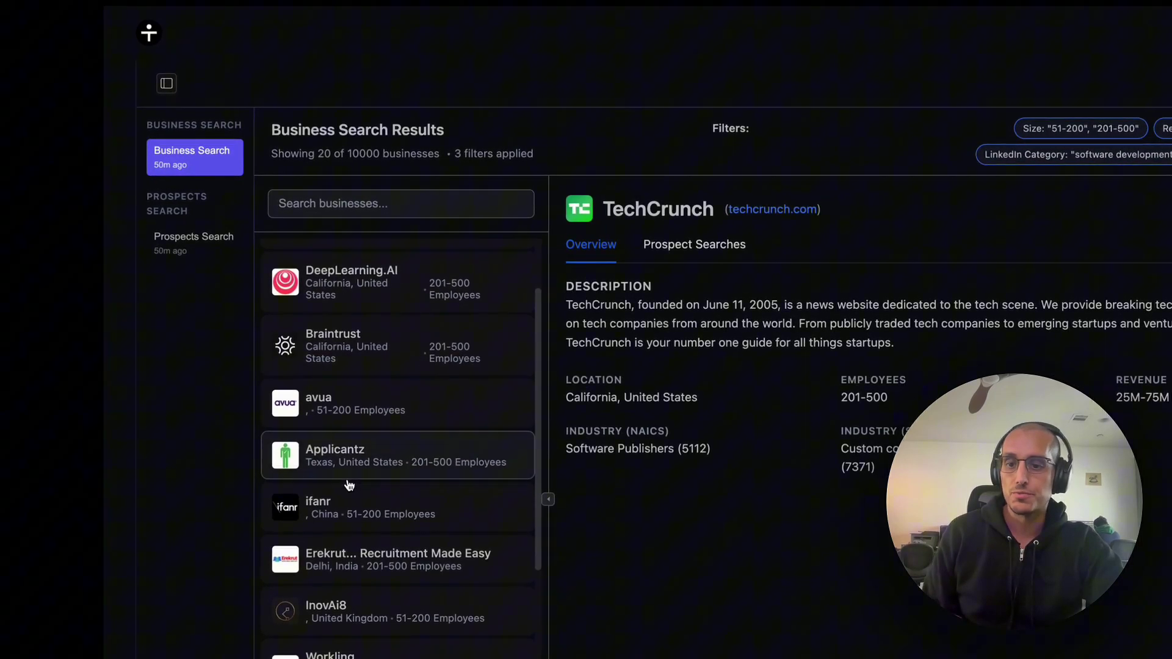
scroll(348, 488, "down", 4)
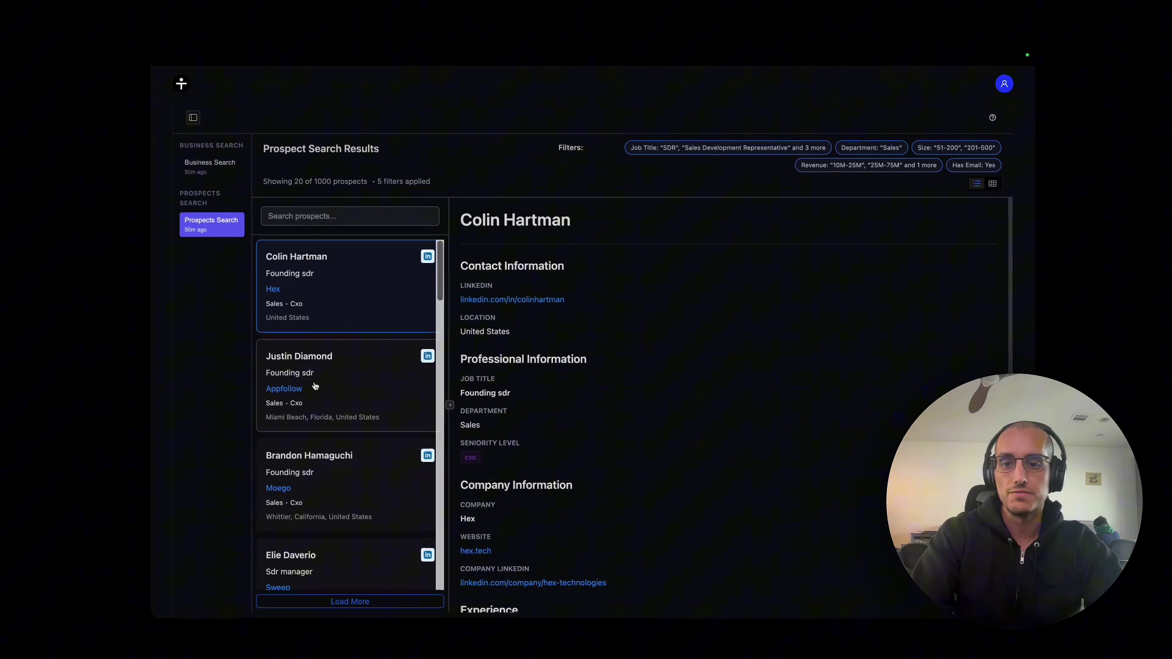
scroll(338, 338, "down", 3)
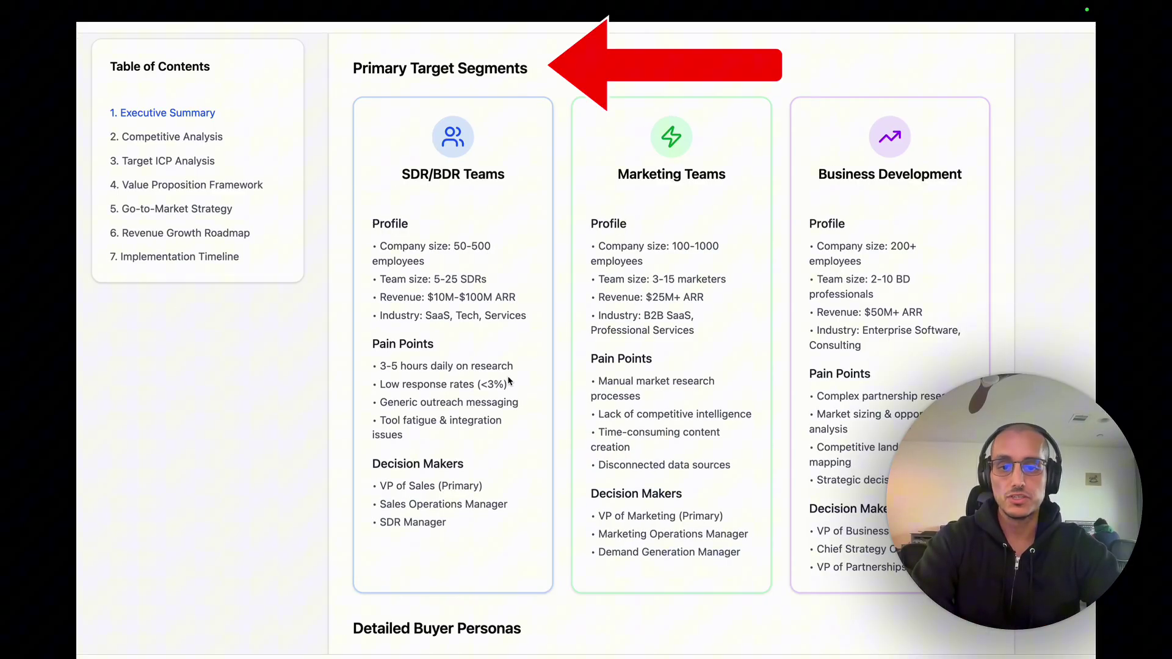
scroll(549, 340, "up", 1)
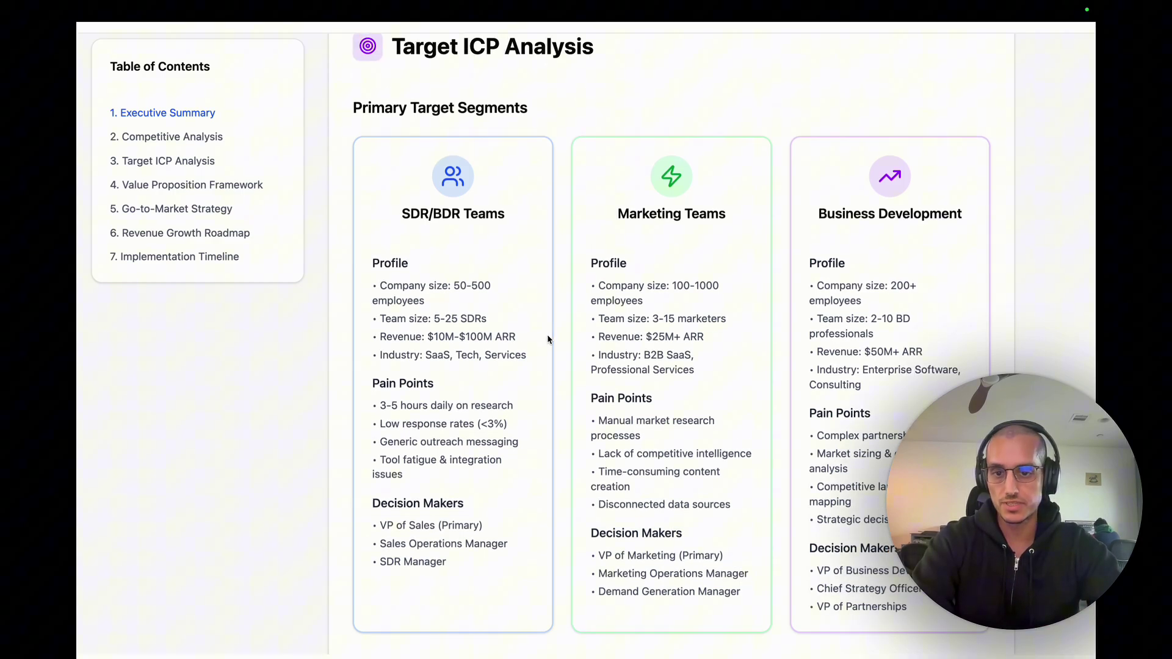
scroll(549, 340, "up", 2)
scroll(549, 340, "up", 2)
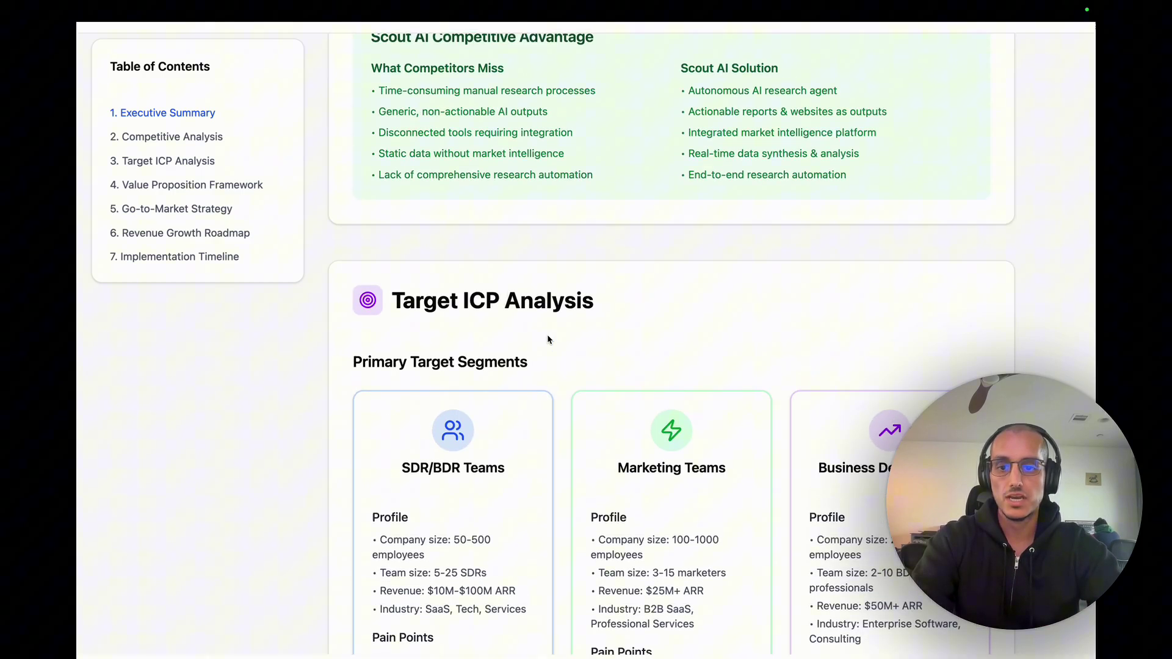
scroll(549, 339, "down", 3)
scroll(548, 339, "down", 3)
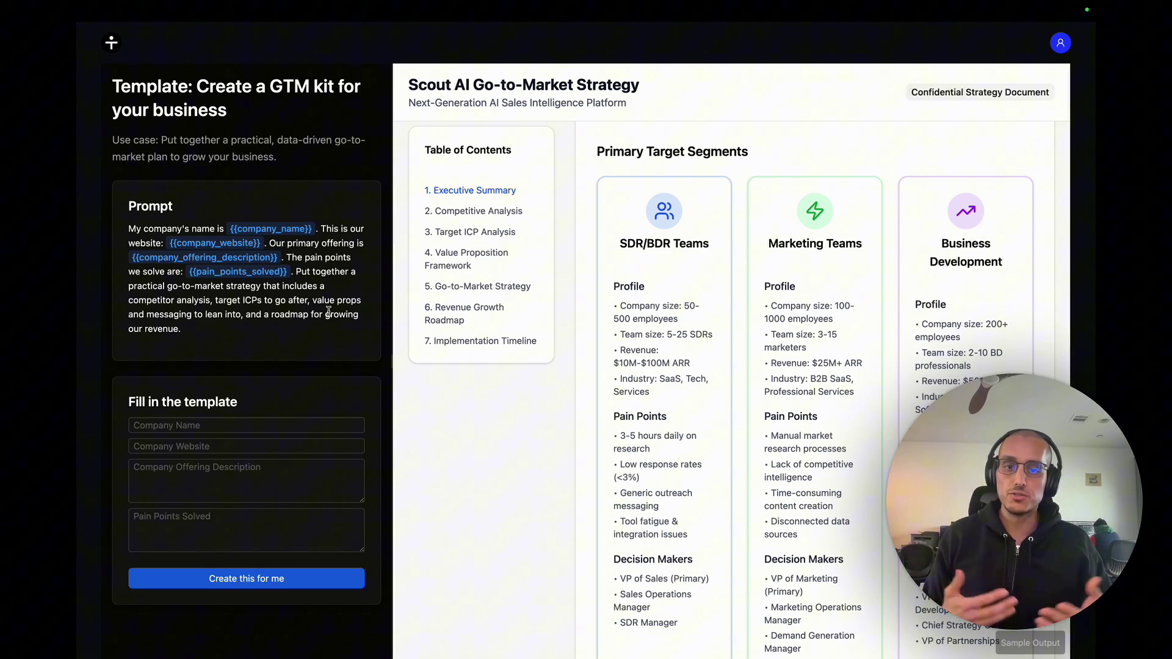
scroll(757, 337, "down", 5)
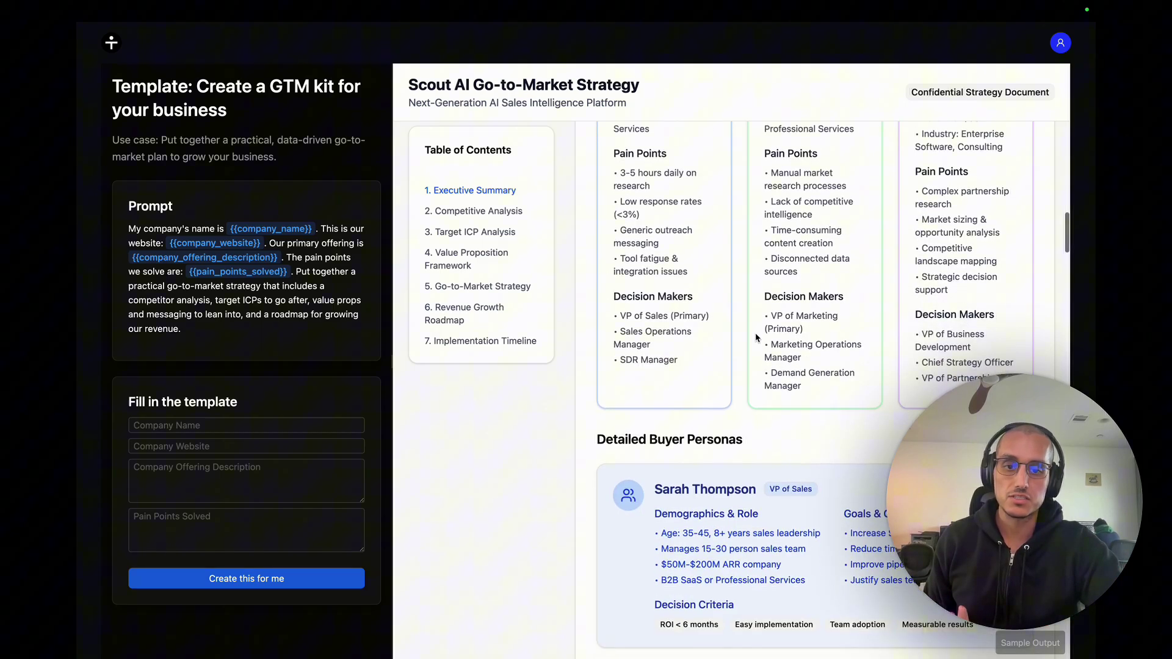
scroll(757, 337, "down", 5)
scroll(756, 338, "down", 3)
scroll(757, 337, "down", 3)
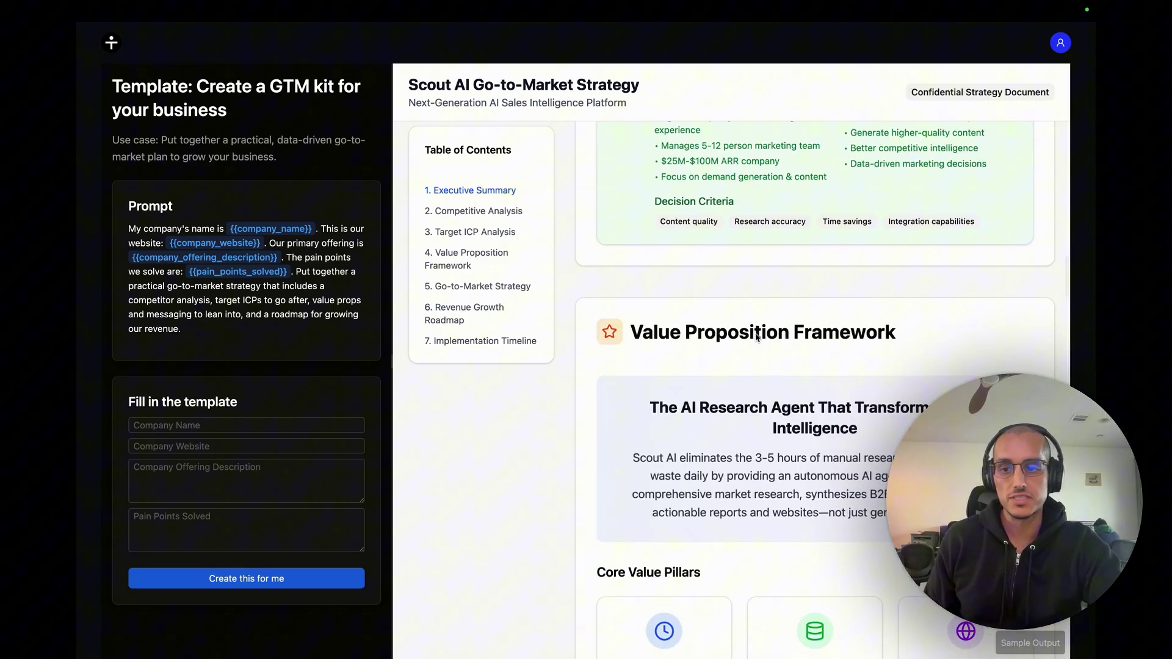
- Select the Company Name field, then jump to the '3. Target ICP Analysis' section
left_click(184, 426)
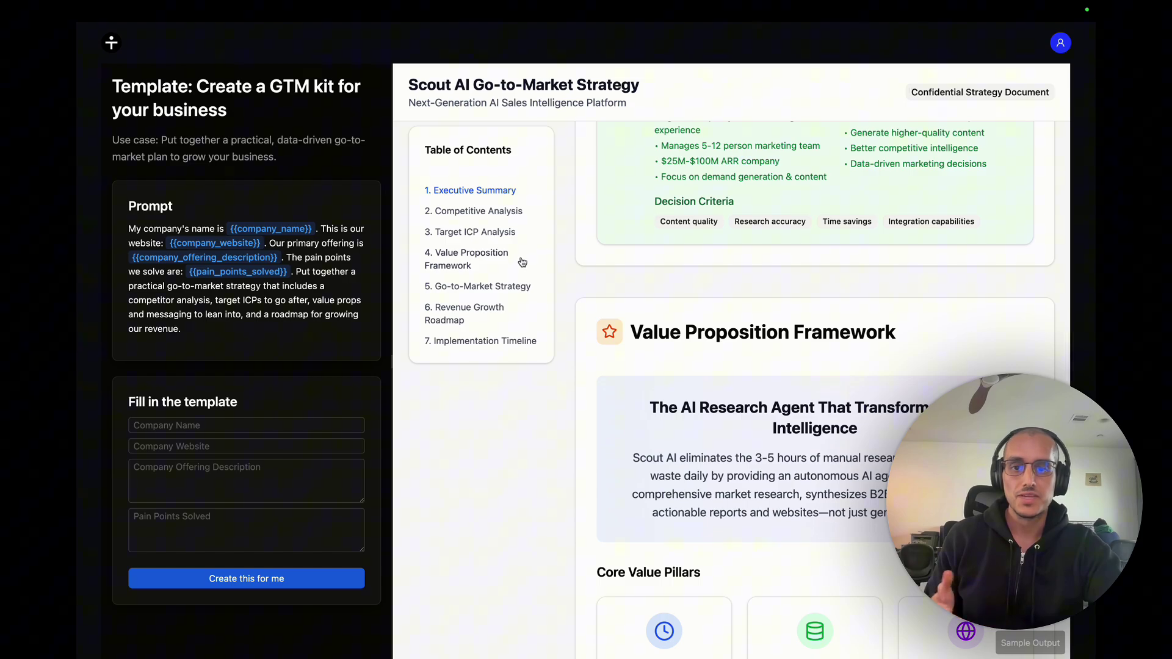
left_click(475, 231)
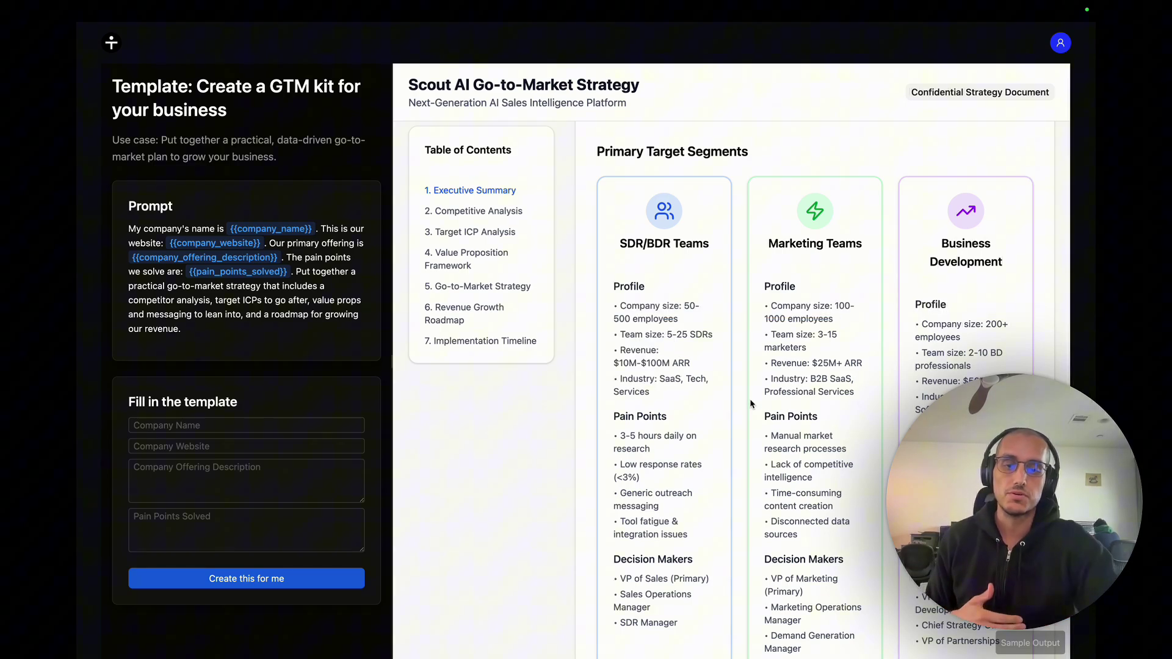
scroll(751, 403, "down", 1)
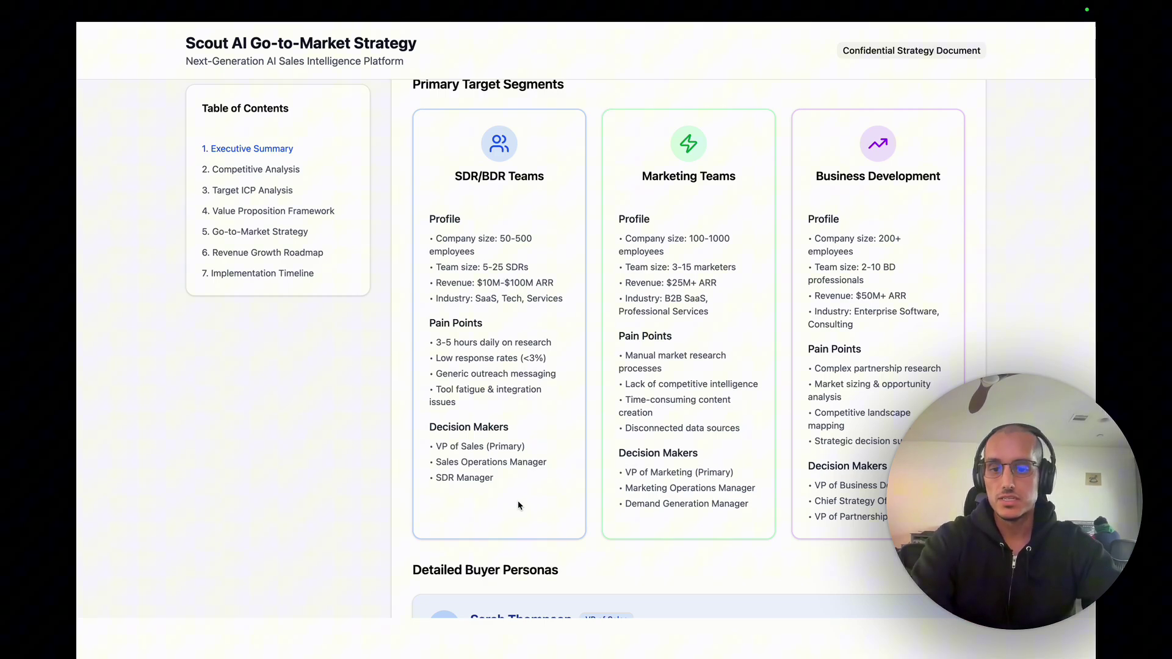
- Copy the SDR/BDR Teams profile and paste it into a business-contacts request on the home page
left_click_drag(519, 506, 429, 220)
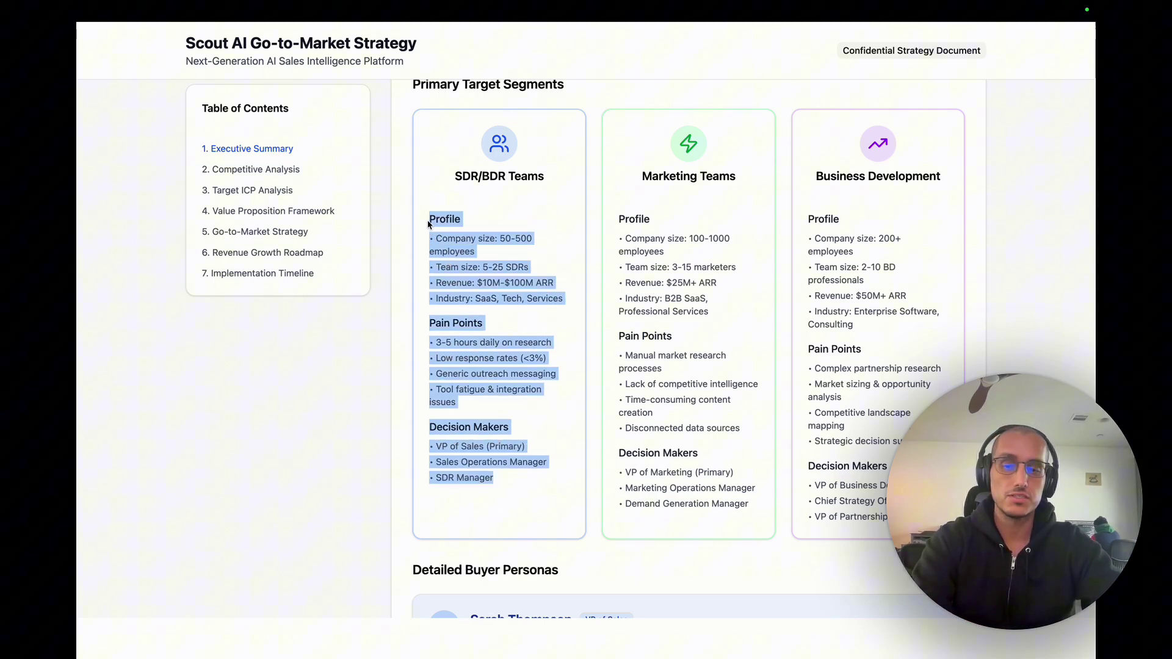
left_click(505, 209)
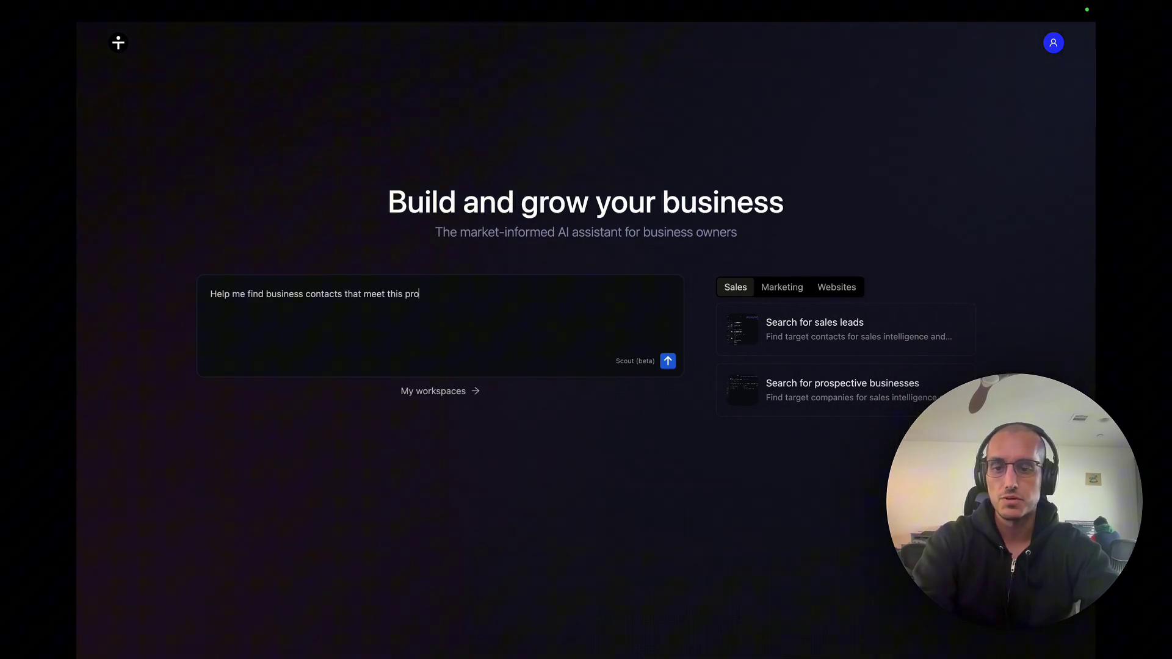
key("ctrl+v")
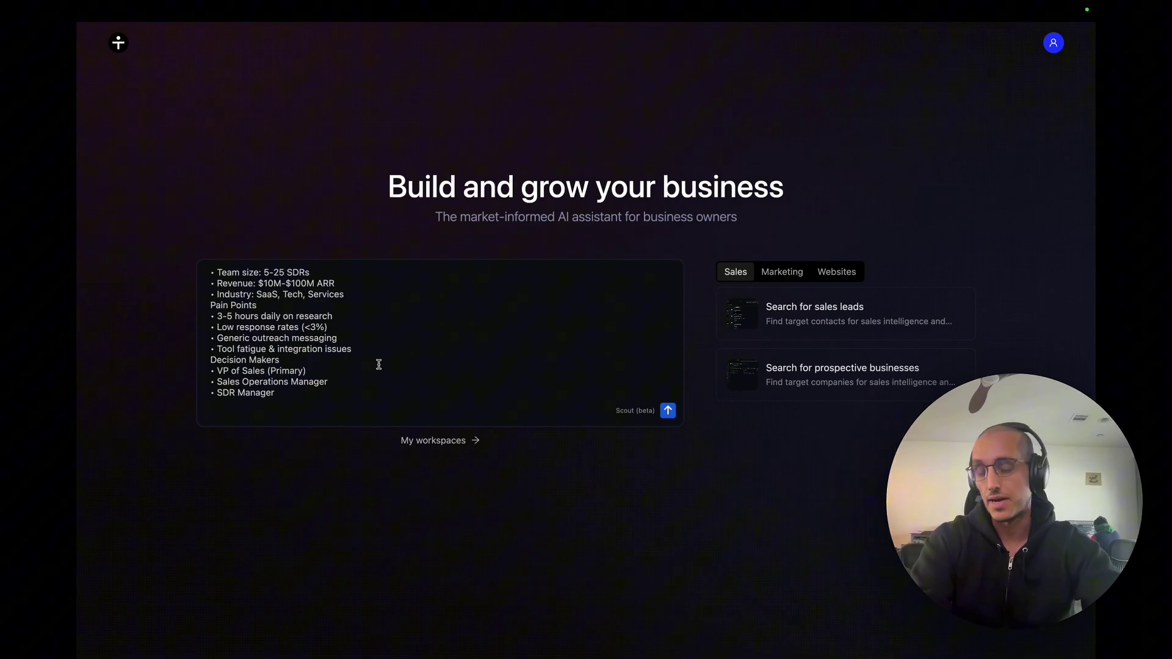
scroll(378, 365, "up", 3)
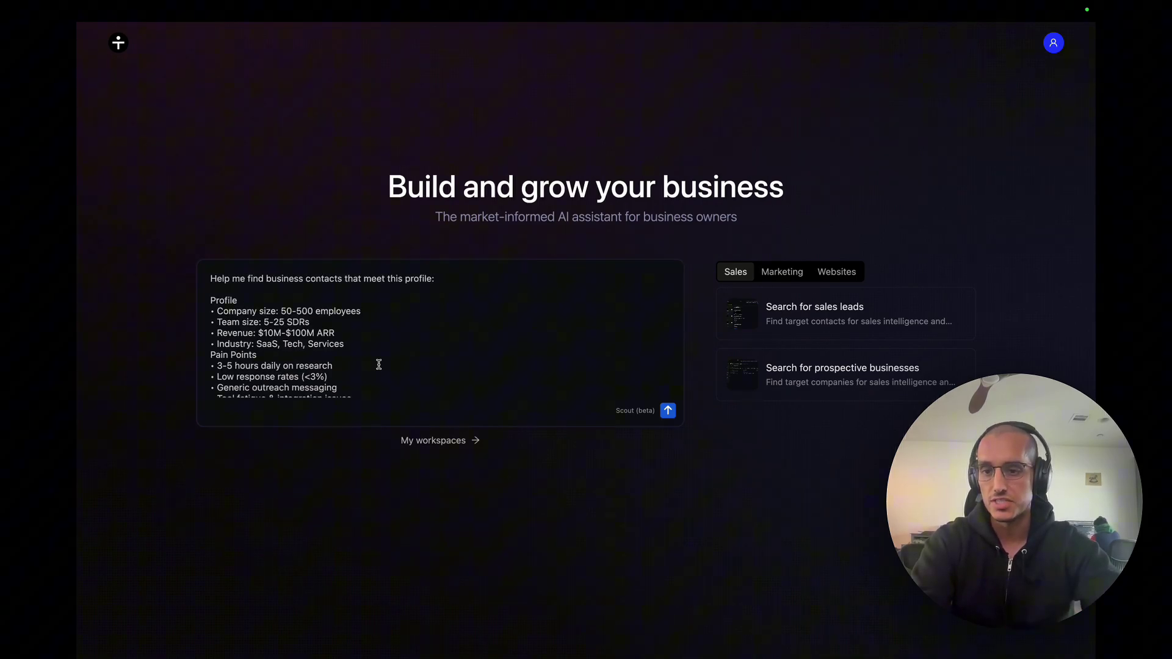
left_click(670, 412)
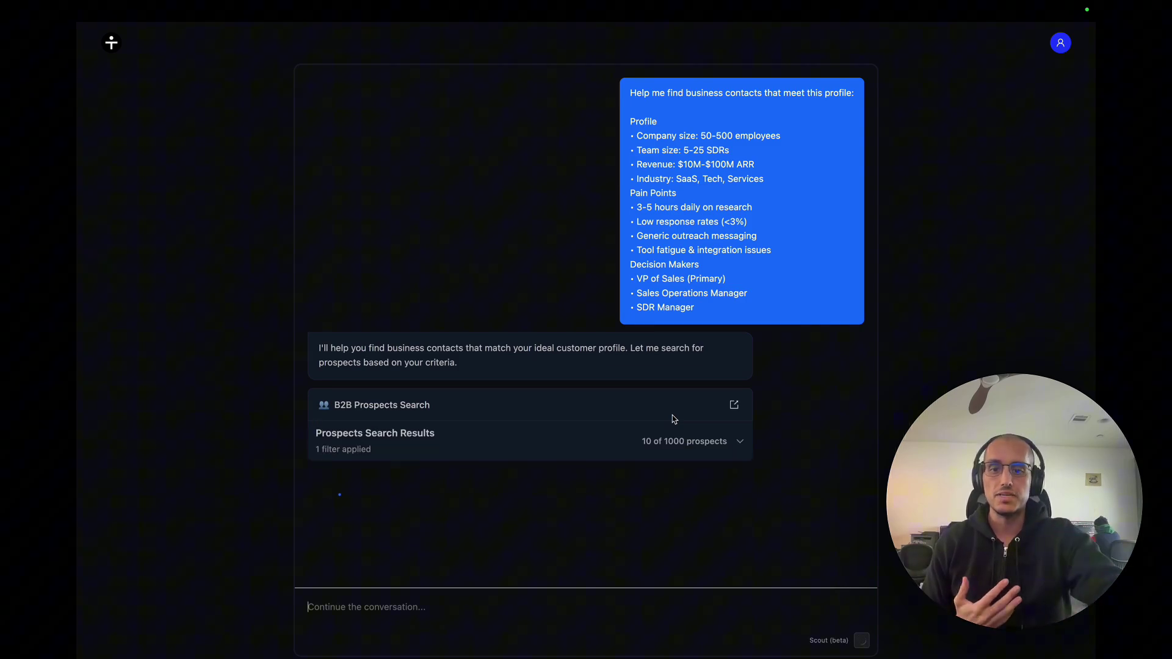
left_click(673, 419)
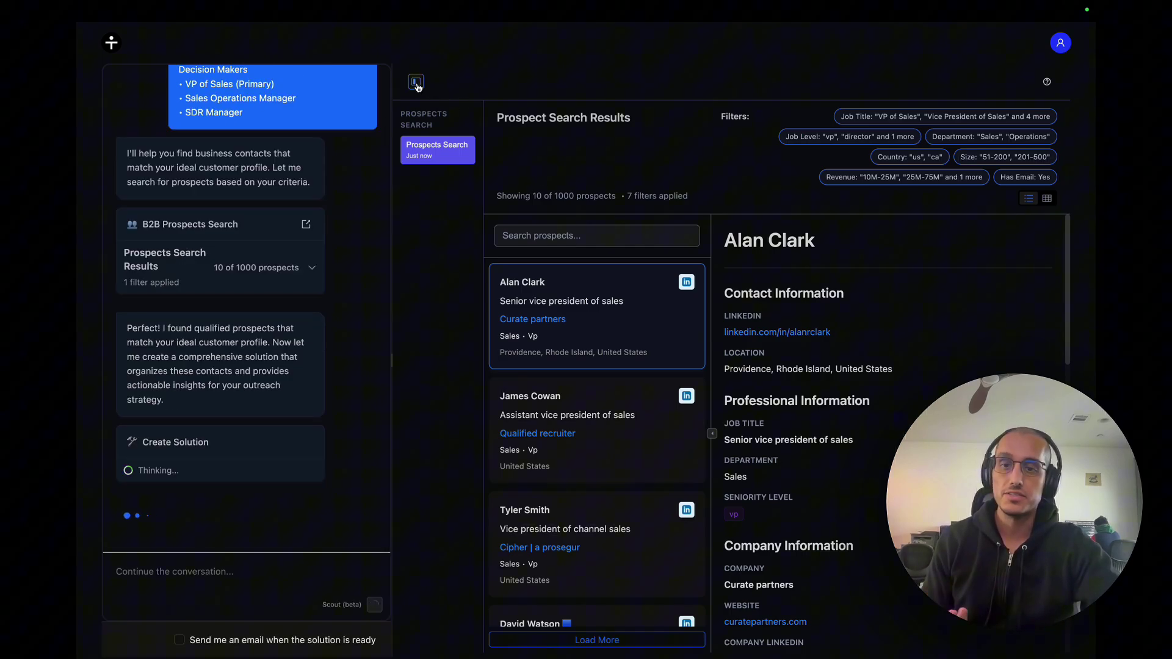
left_click(417, 84)
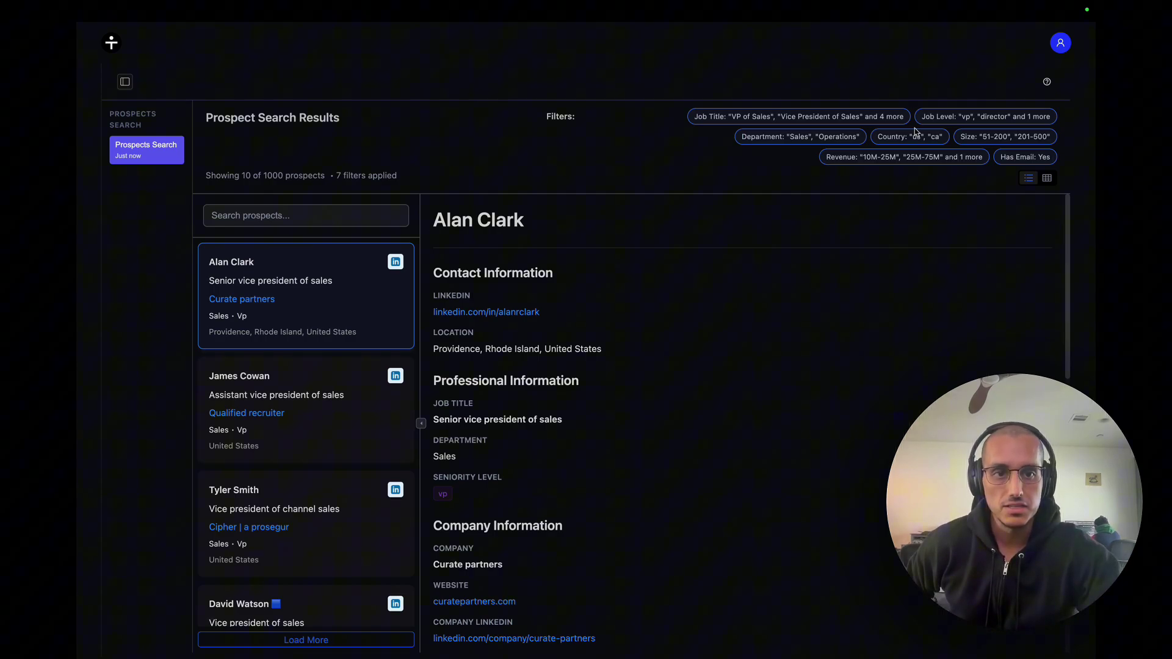
scroll(313, 413, "down", 1)
scroll(312, 413, "down", 2)
scroll(312, 413, "down", 2)
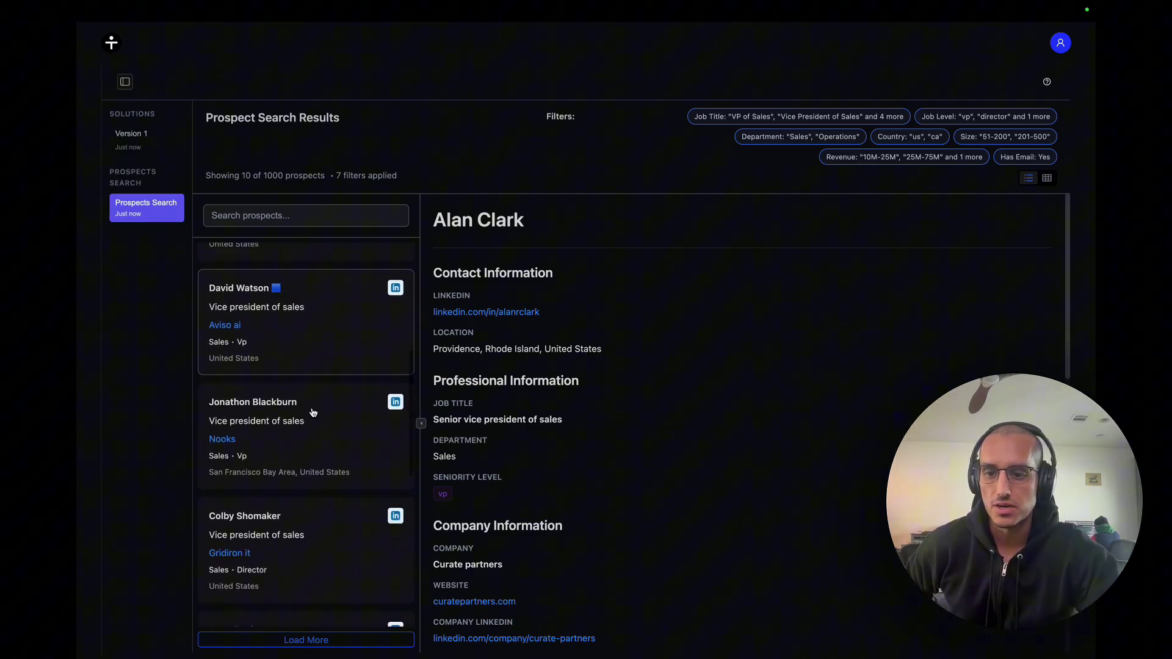
scroll(313, 414, "down", 2)
scroll(313, 414, "down", 1)
scroll(313, 413, "down", 3)
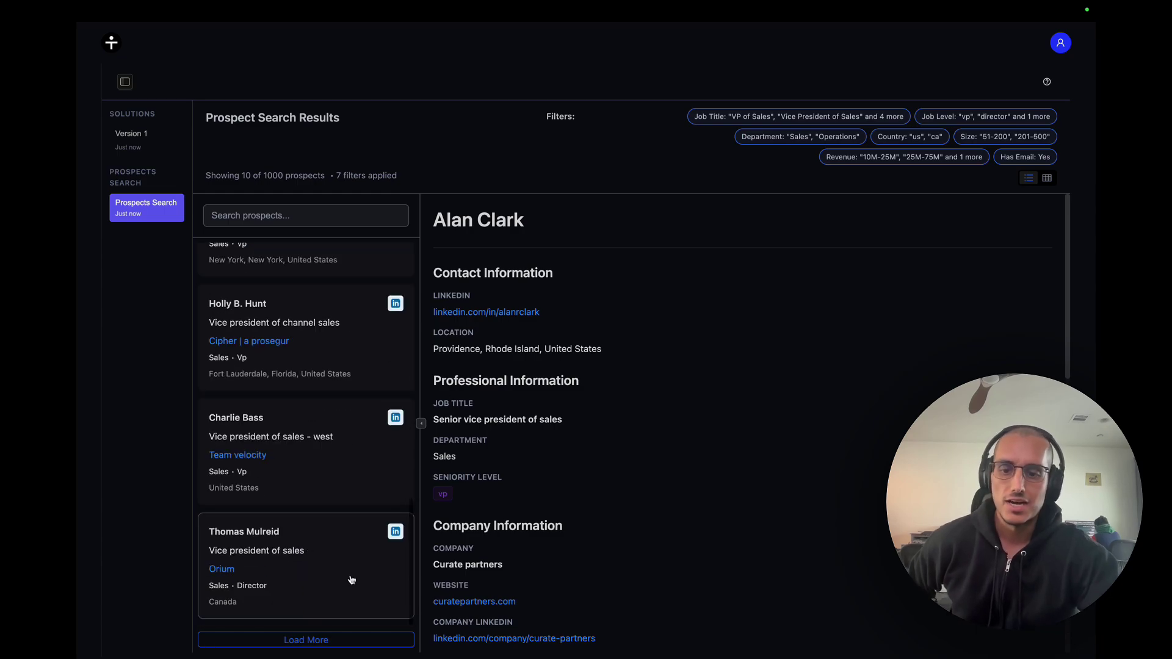
left_click(293, 645)
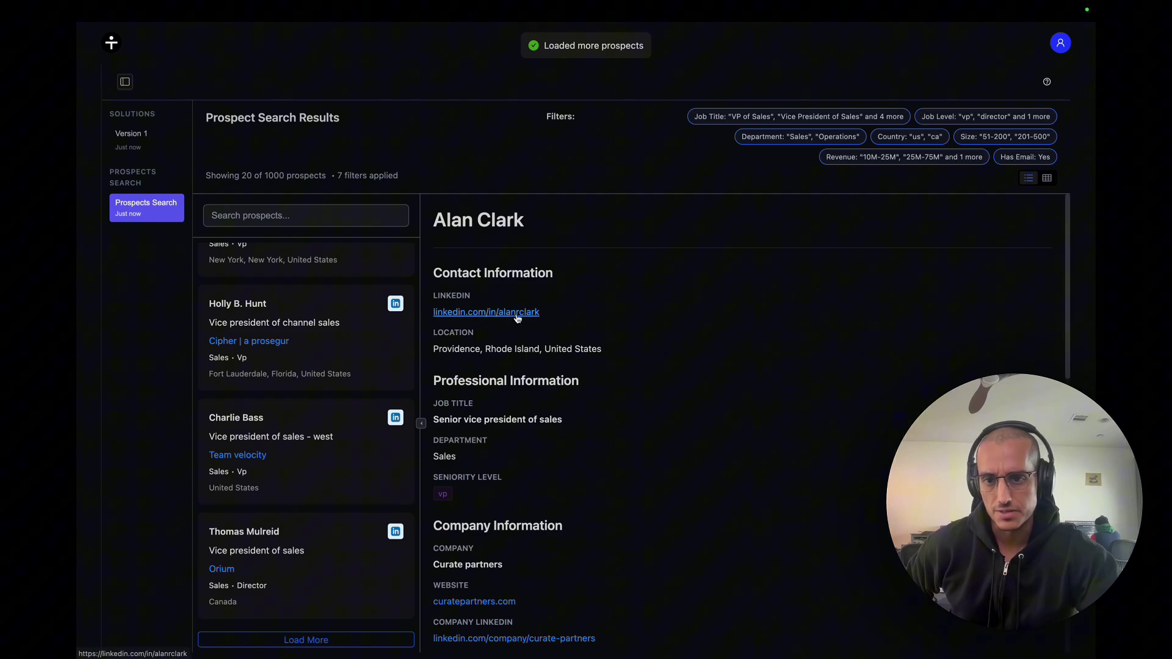
scroll(311, 458, "down", 3)
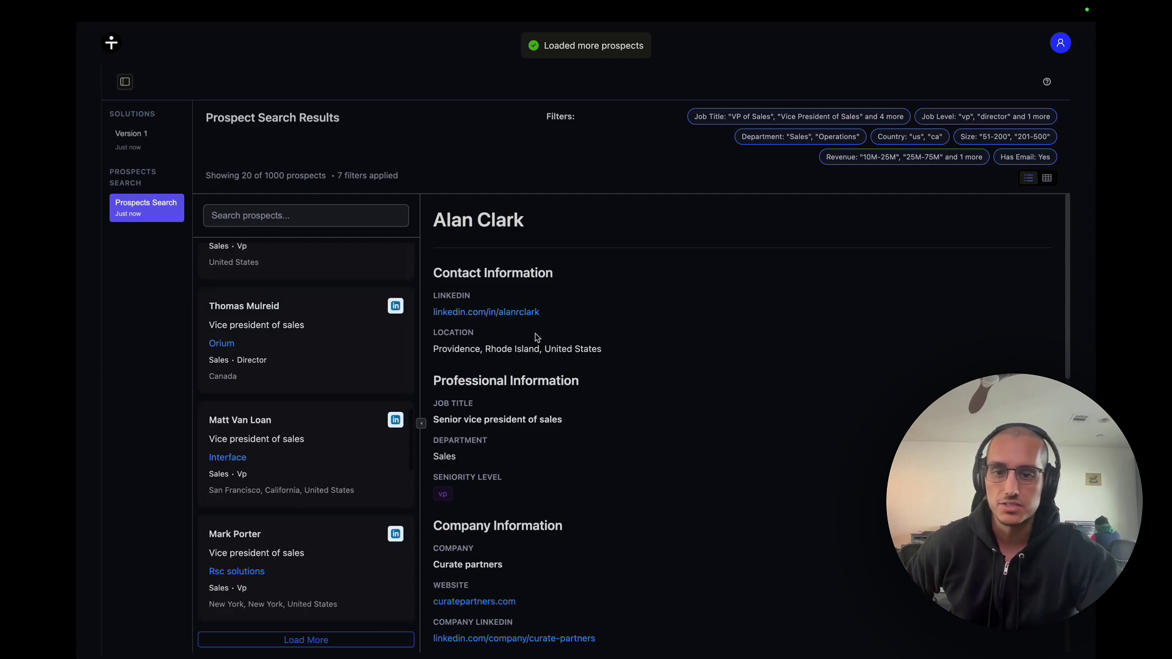
left_click(339, 413)
scroll(550, 384, "down", 3)
scroll(568, 367, "down", 3)
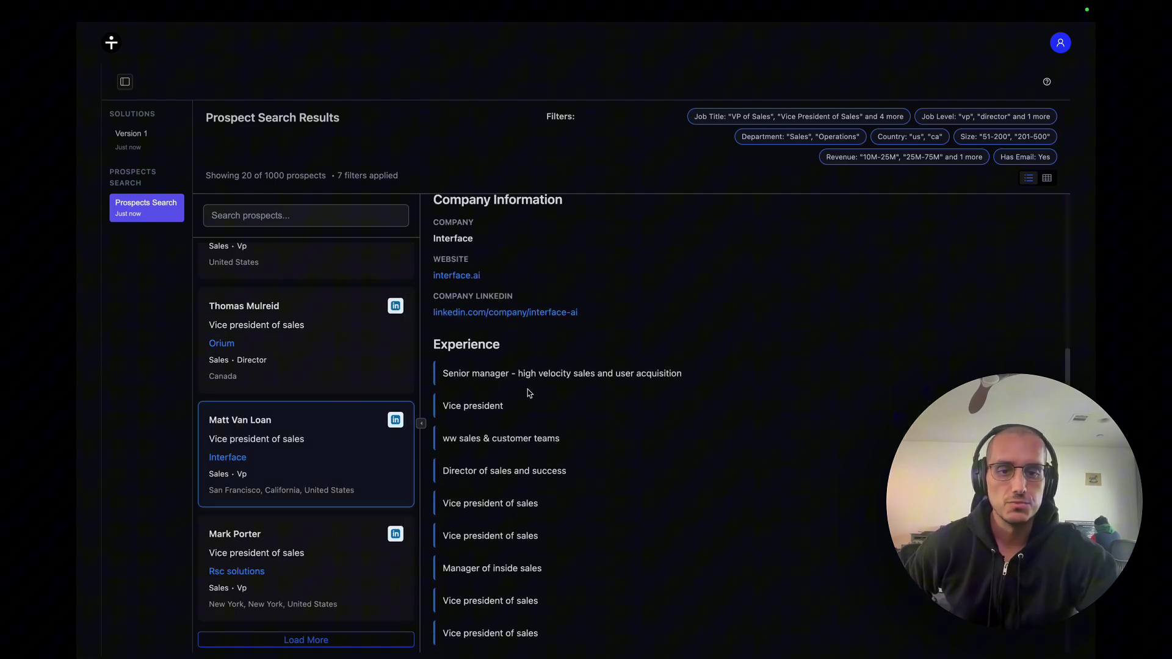
scroll(596, 349, "down", 3)
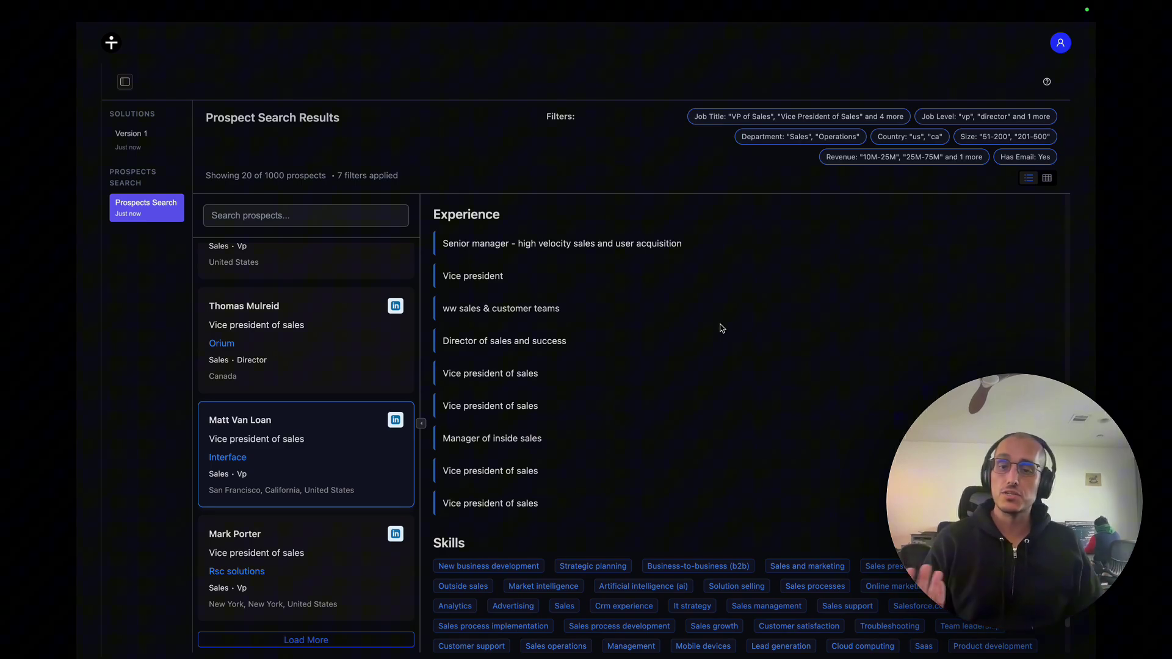
scroll(302, 413, "down", 3)
scroll(311, 439, "down", 3)
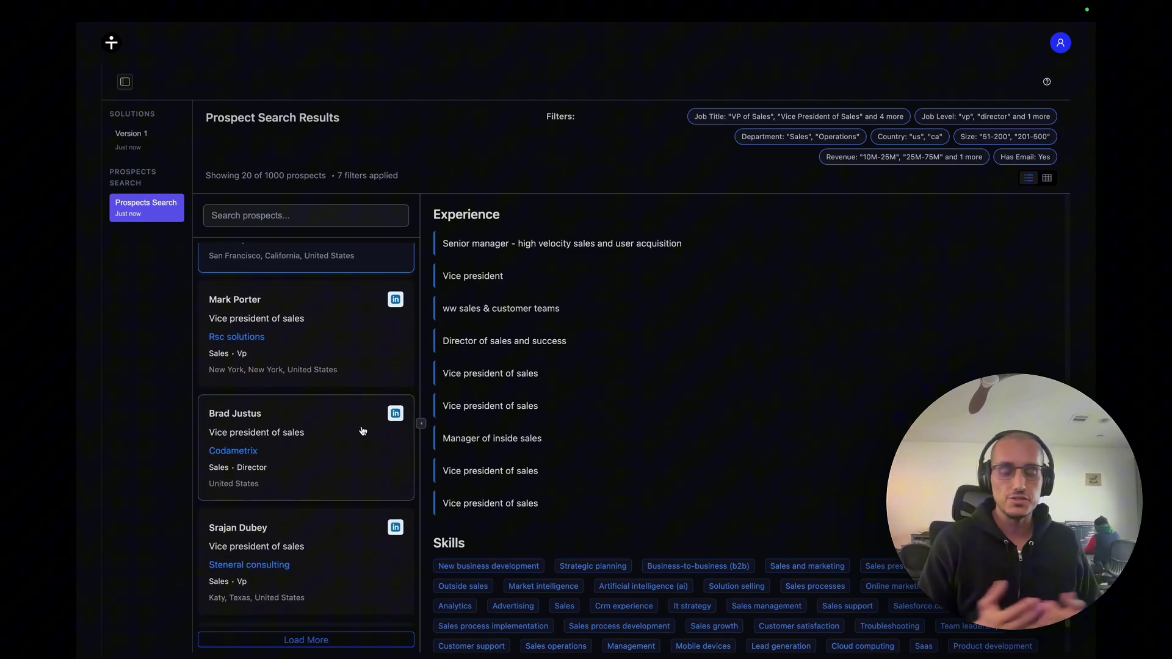
scroll(362, 430, "down", 2)
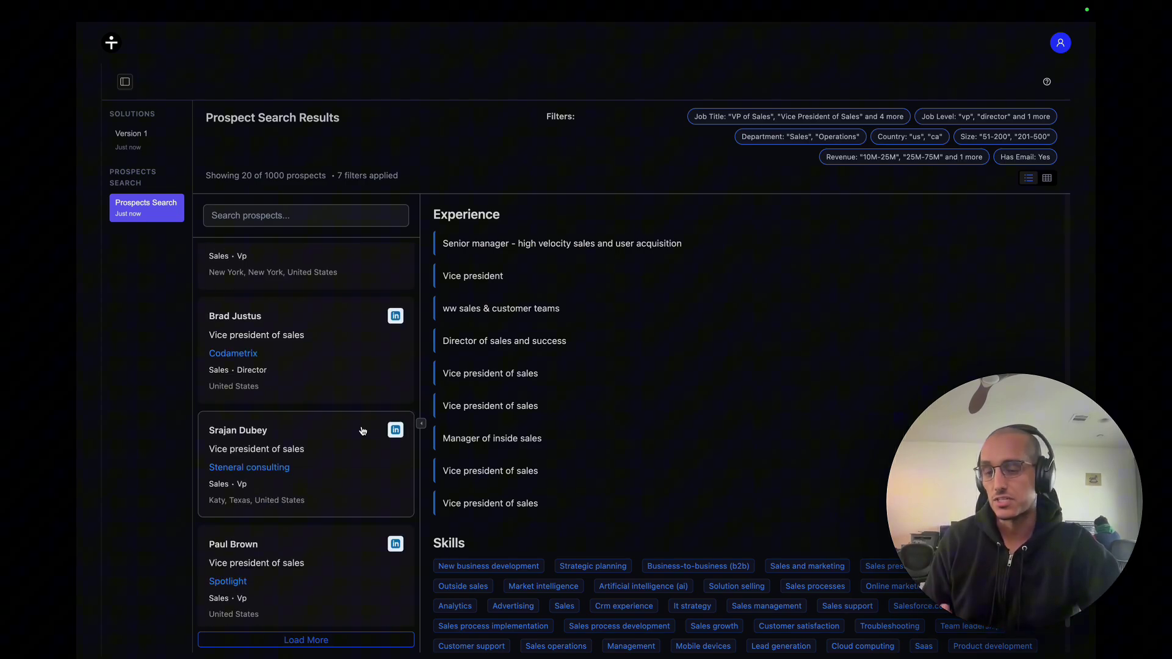
scroll(363, 431, "down", 3)
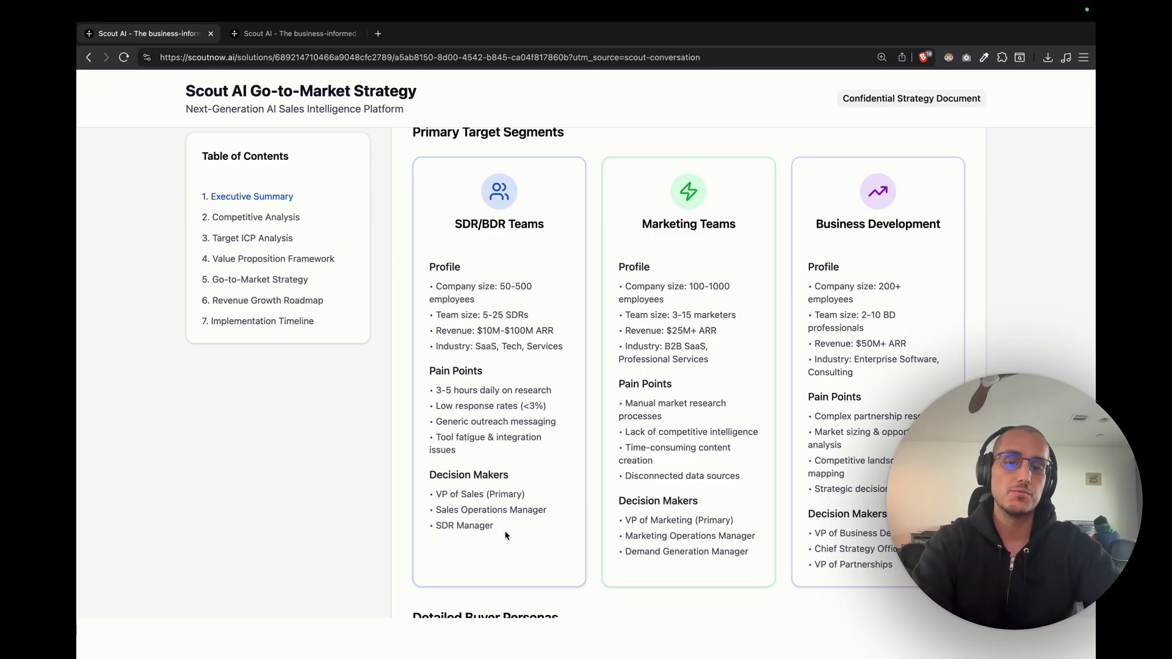
- Highlight the SDR/BDR Teams card from the 'Profile' heading down to 'SDR Manager'
left_click_drag(505, 535, 473, 312)
left_click(479, 527)
left_click_drag(499, 534, 431, 268)
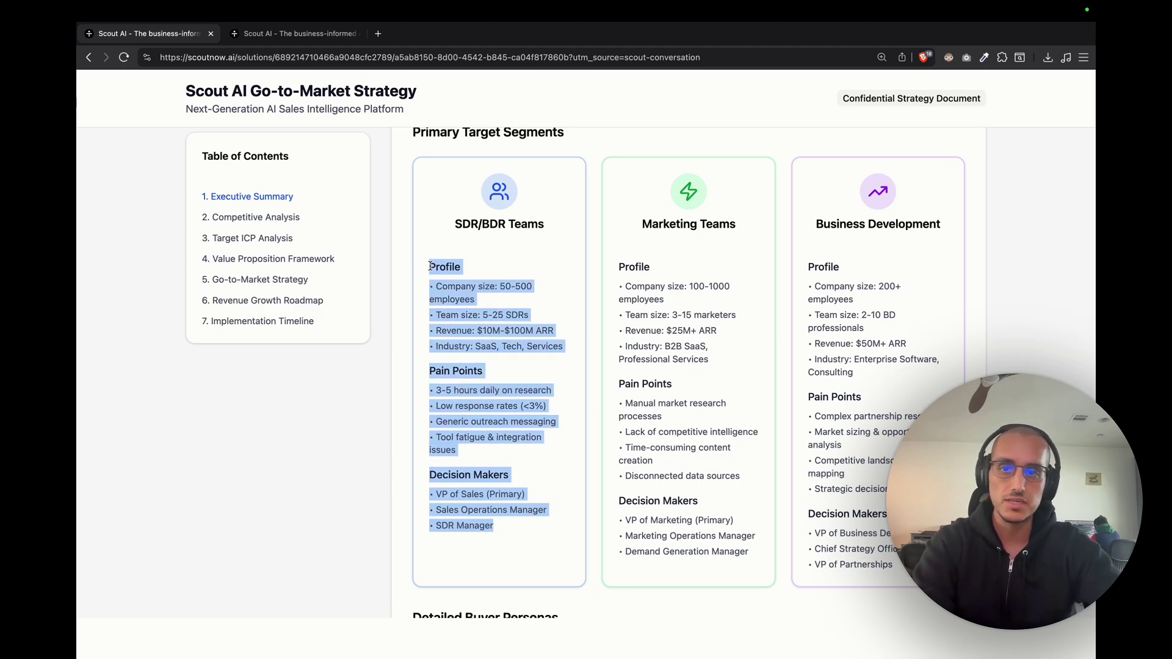
- Copy the SDR/BDR Teams profile from the strategy document and paste it into the home prompt
left_click(293, 33)
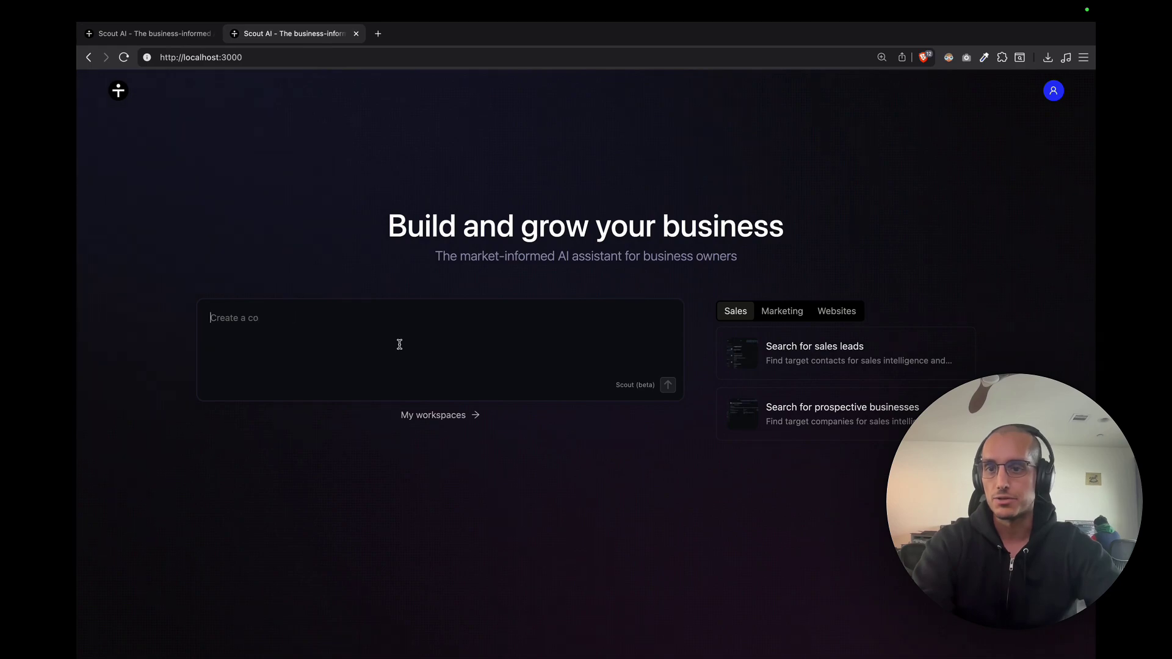
key("ctrl+shift+f")
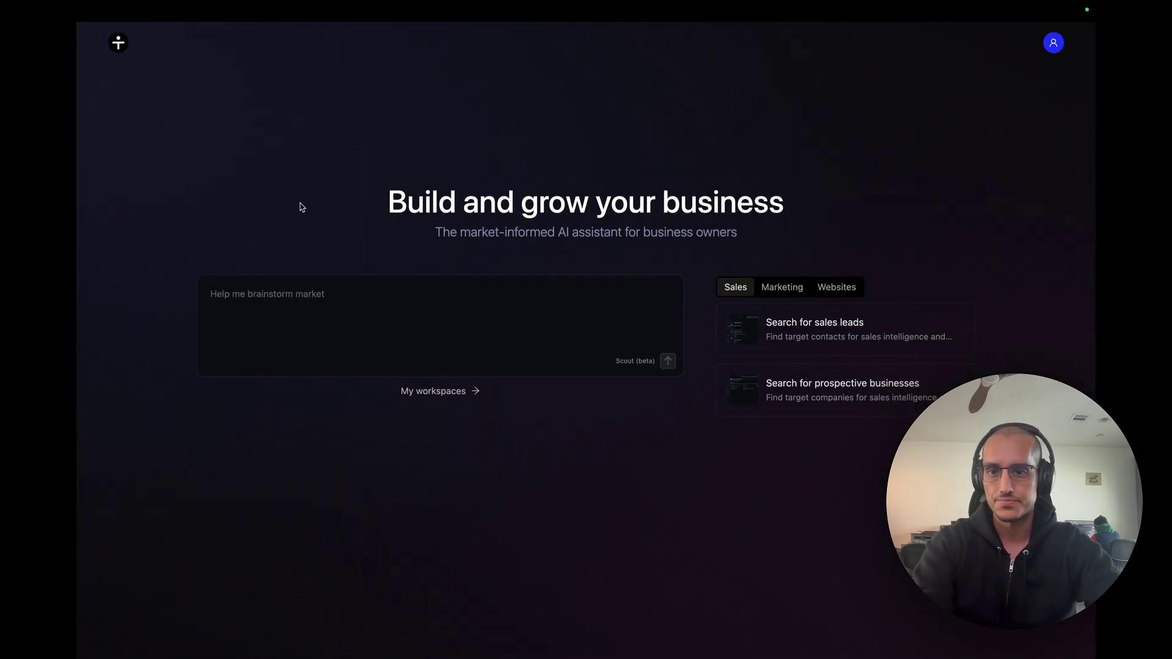
key("ctrl+Tab")
left_click(491, 462)
left_click_drag(506, 474, 439, 235)
key("ctrl+c")
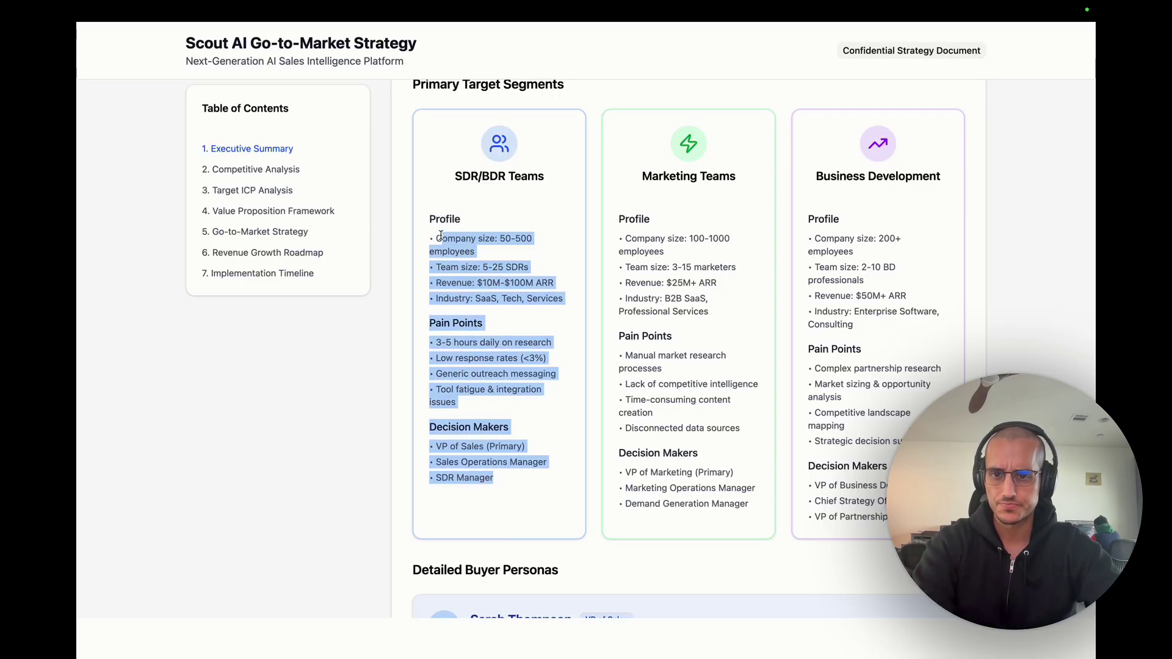
left_click(516, 217)
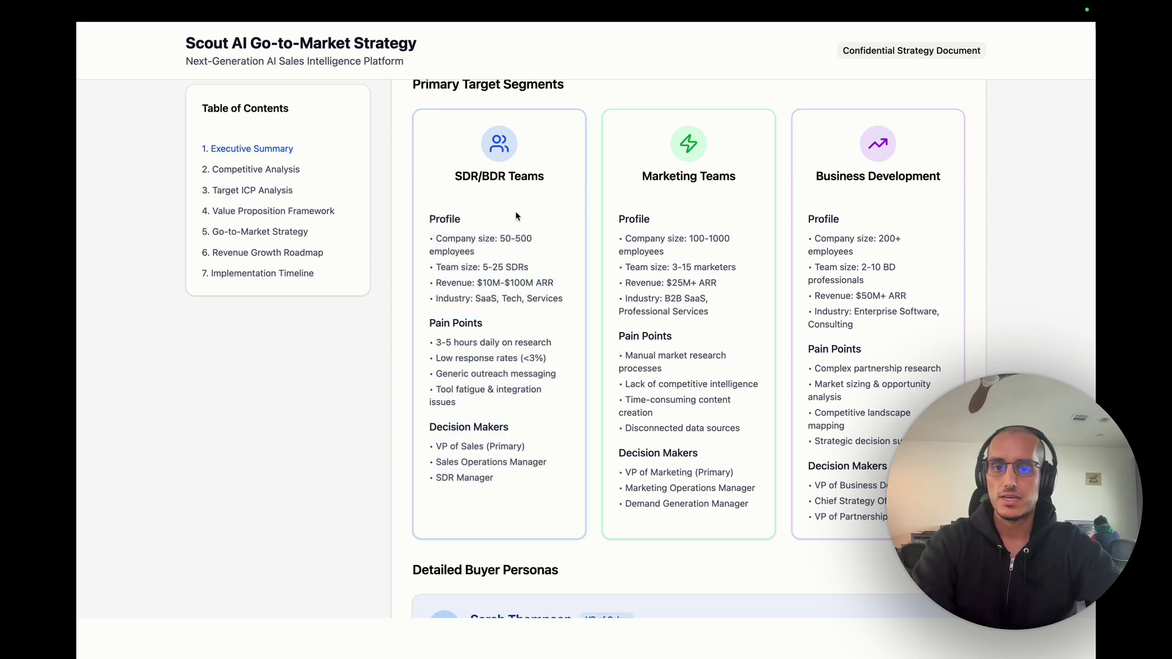
key("ctrl+Tab")
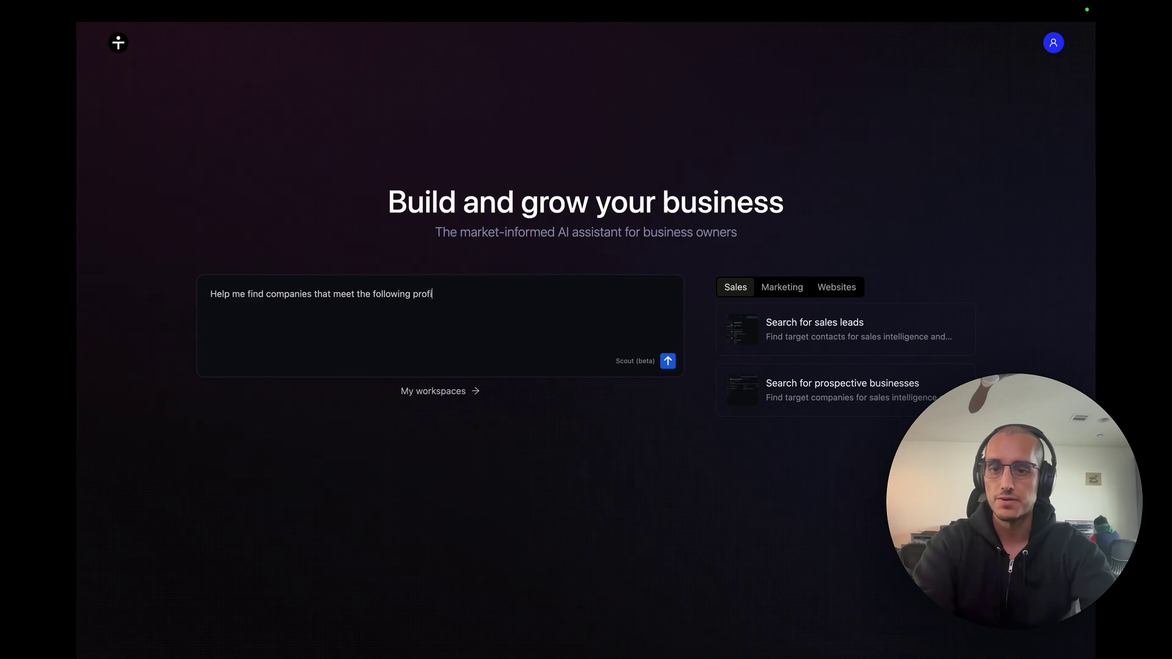
key("ctrl+v")
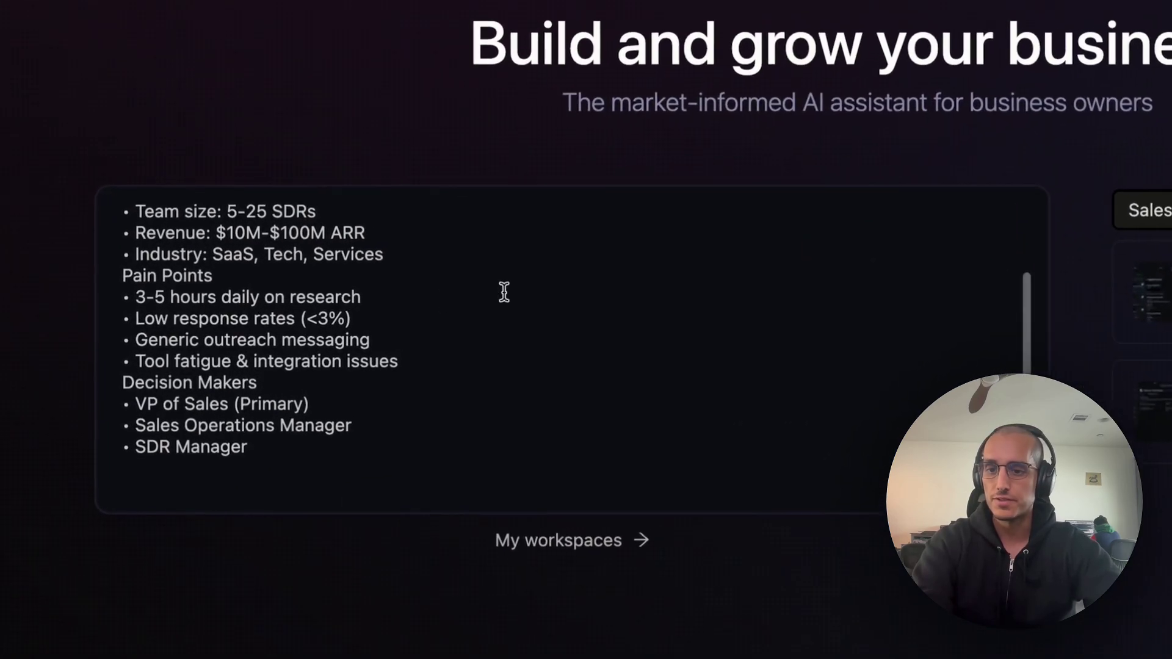
scroll(271, 408, "down", 1)
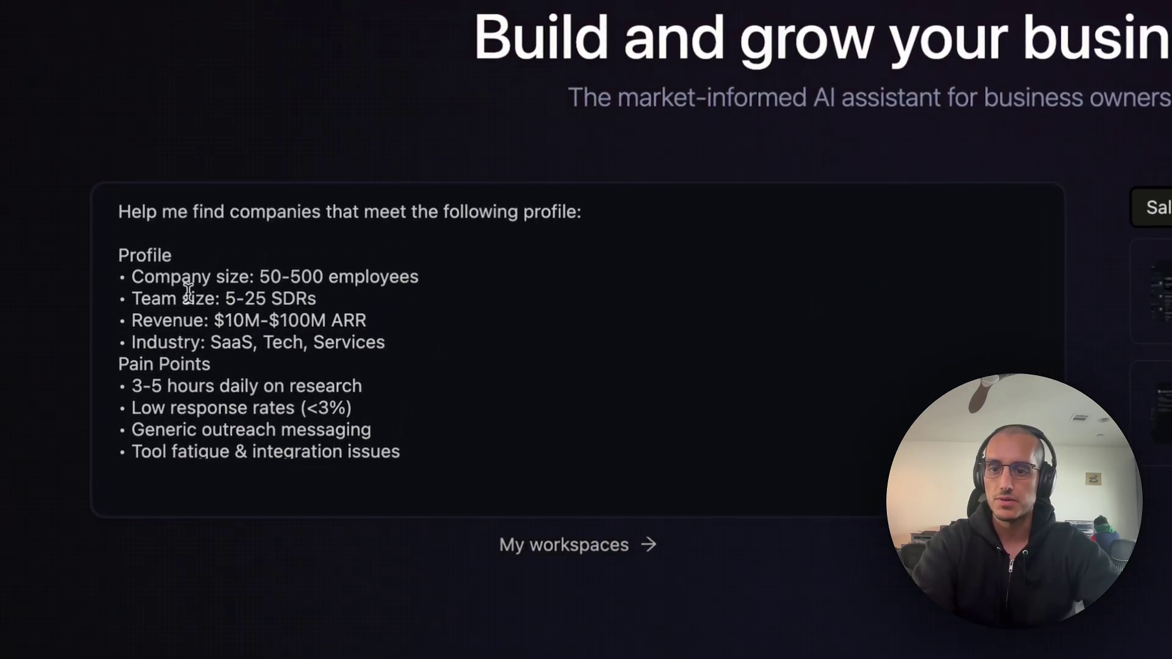
- Trim the prompt to company size, revenue and industry, deleting pain points, decision makers and Team size
left_click(120, 368, "shift")
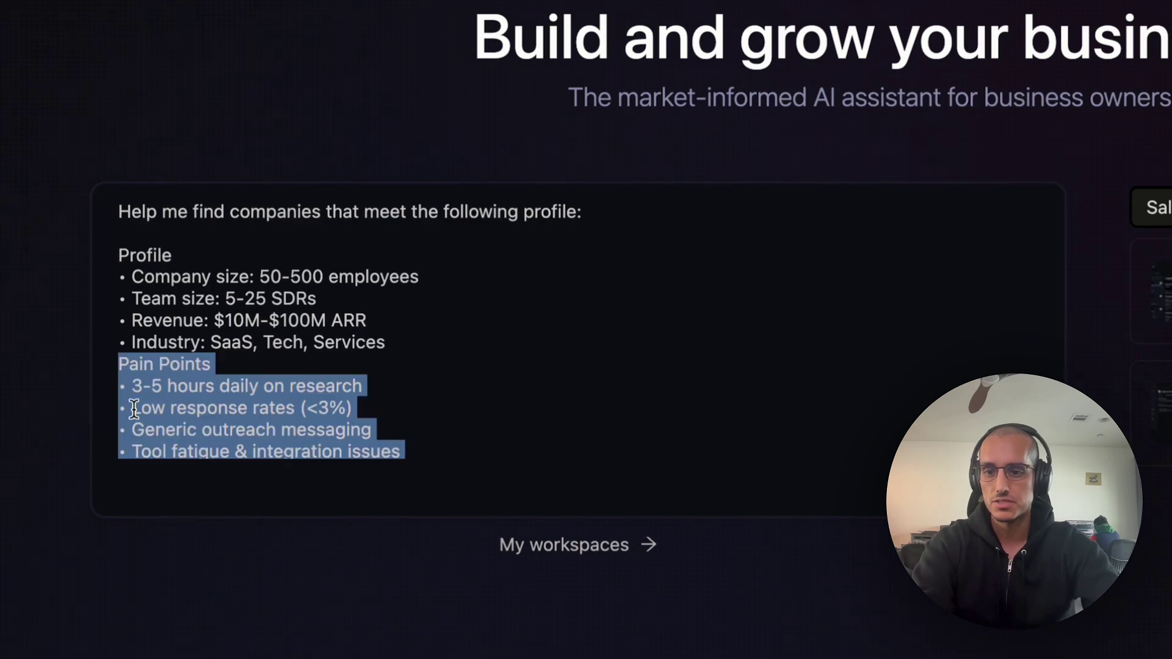
scroll(135, 408, "down", 3)
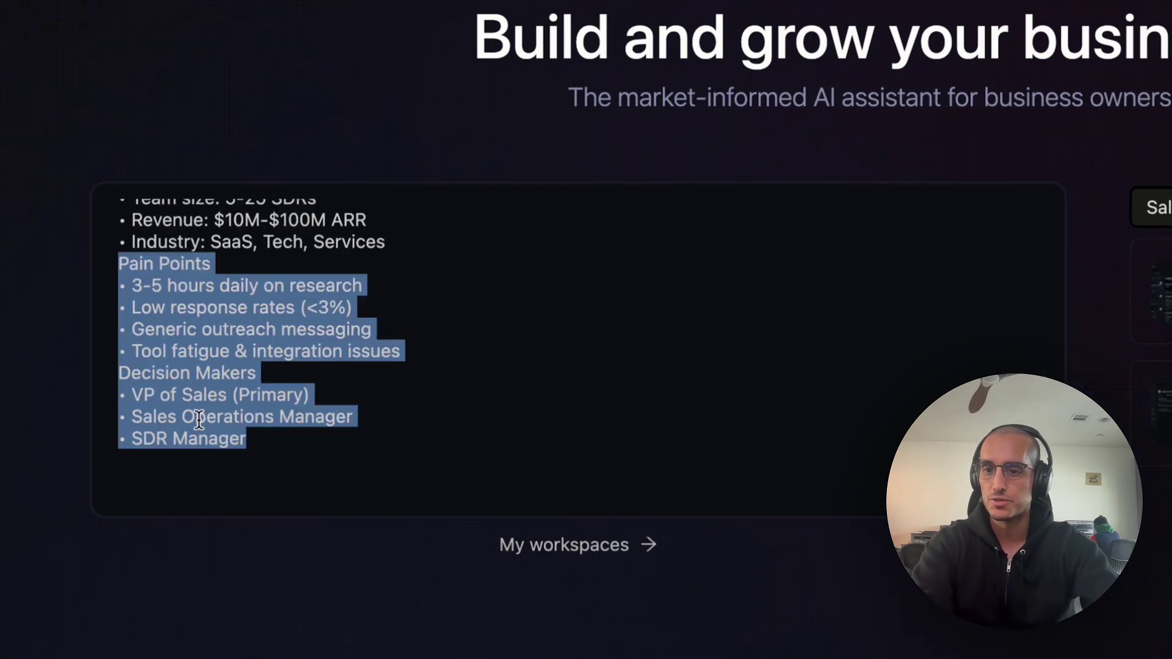
key("BackSpace")
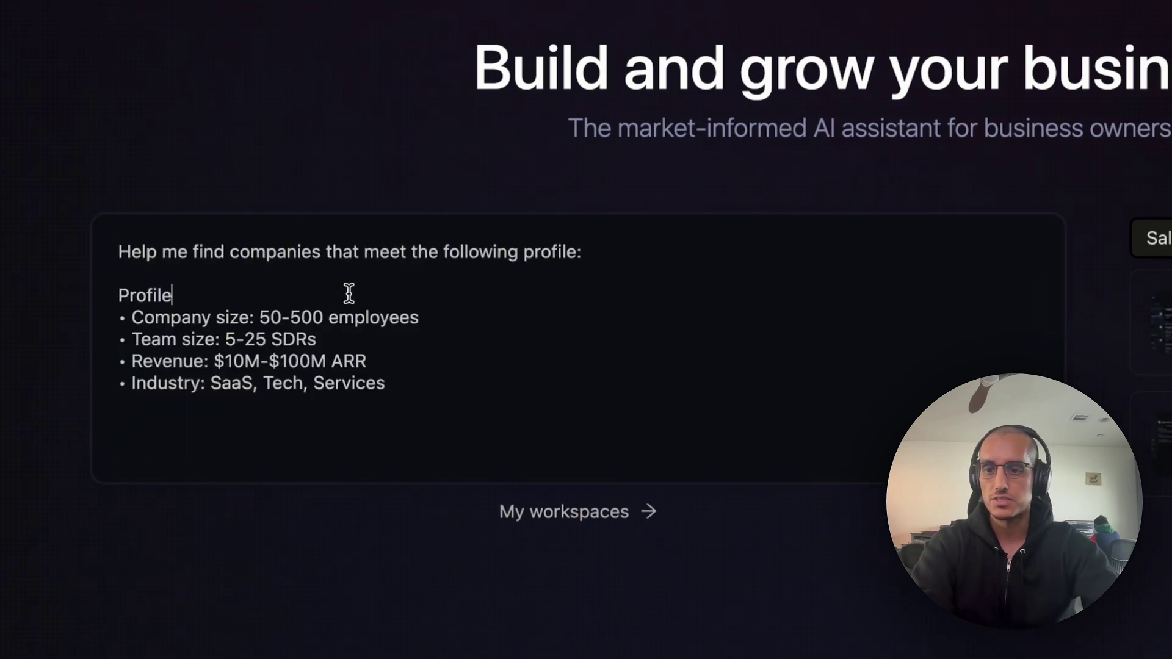
key("ctrl+BackSpace")
key("BackSpace")
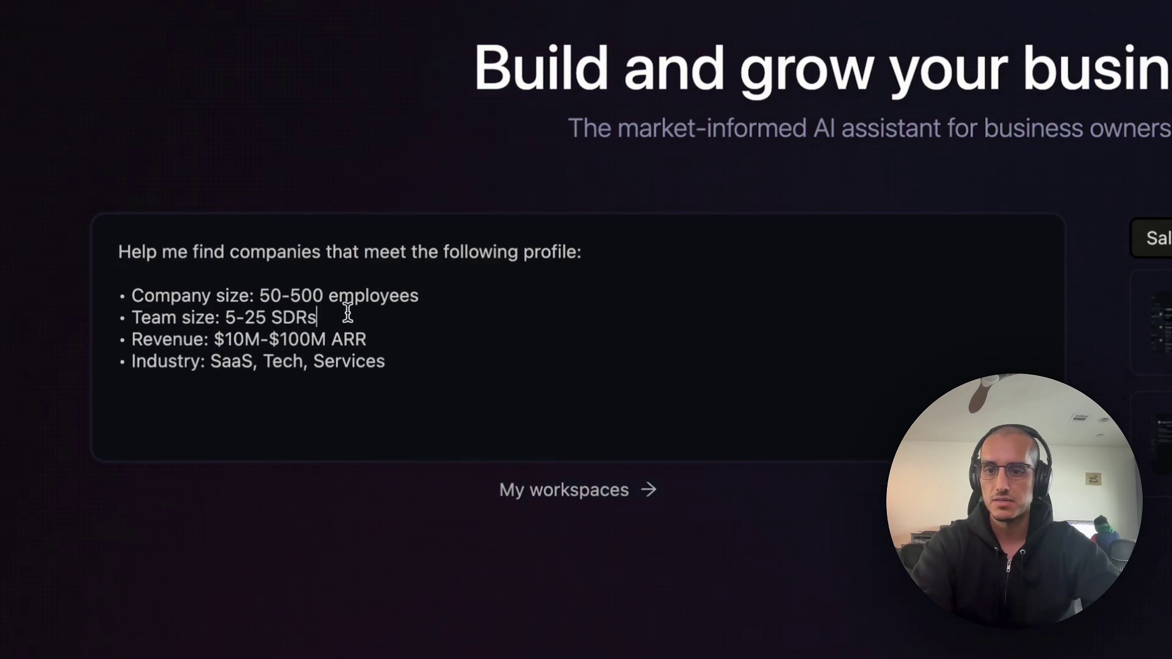
triple_click(347, 315)
key("BackSpace")
key("BackSpace")
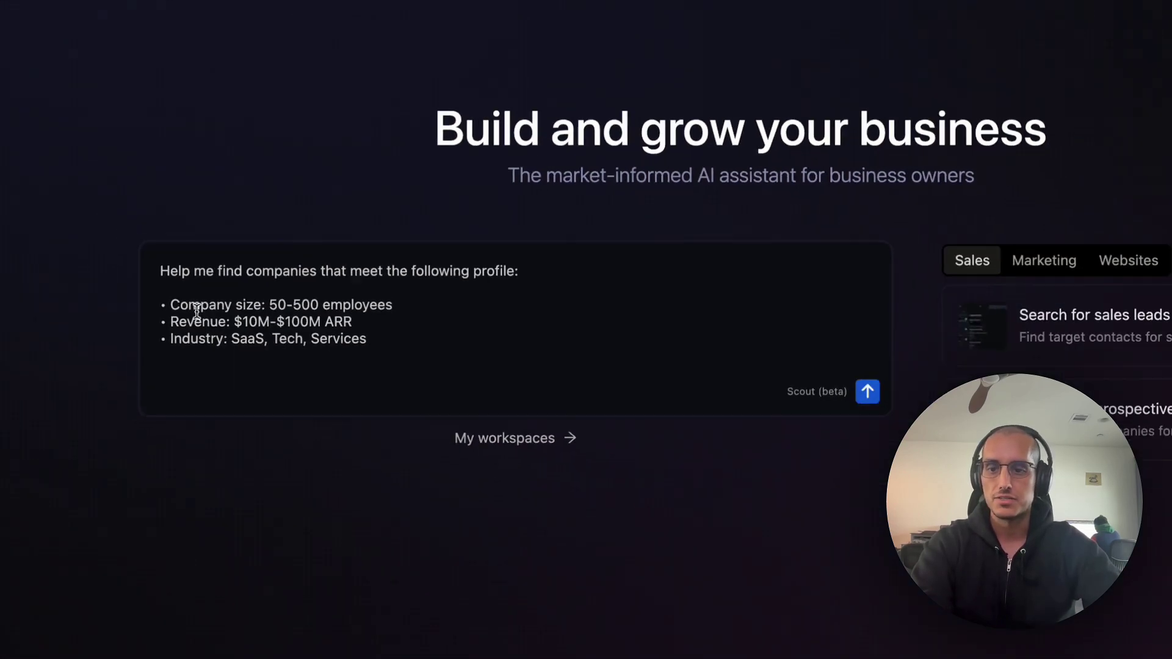
triple_click(196, 312)
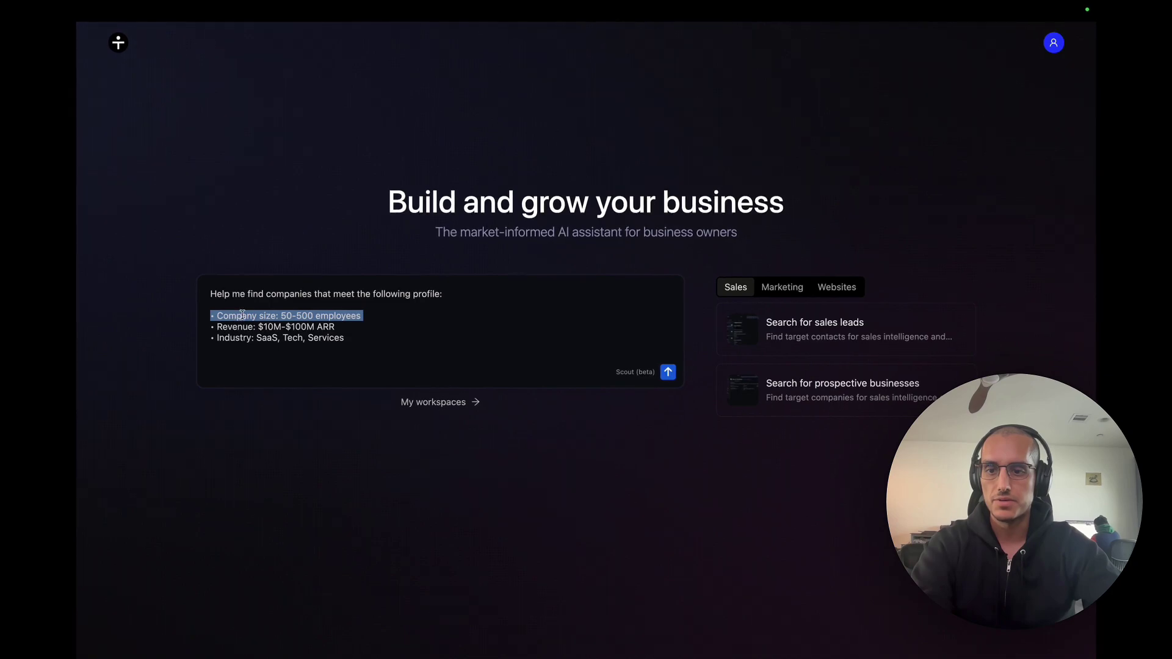
left_click(459, 294)
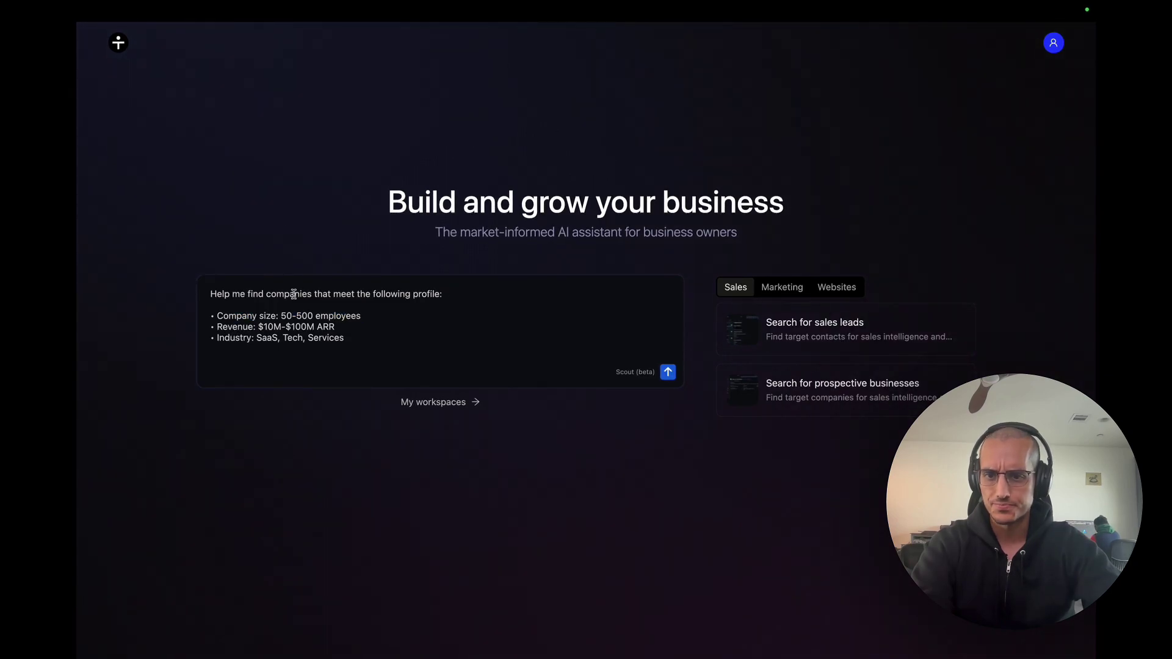
- Submit the company search, hide the chat sidebar, and load ten more matching businesses
left_click(669, 372)
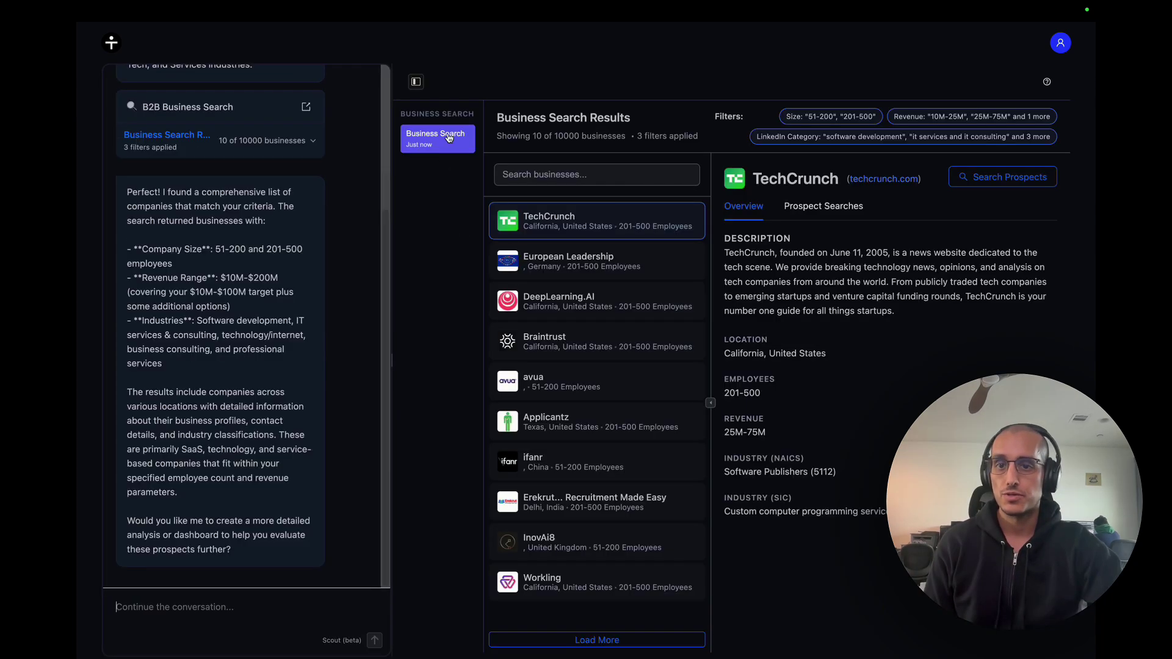
left_click(415, 83)
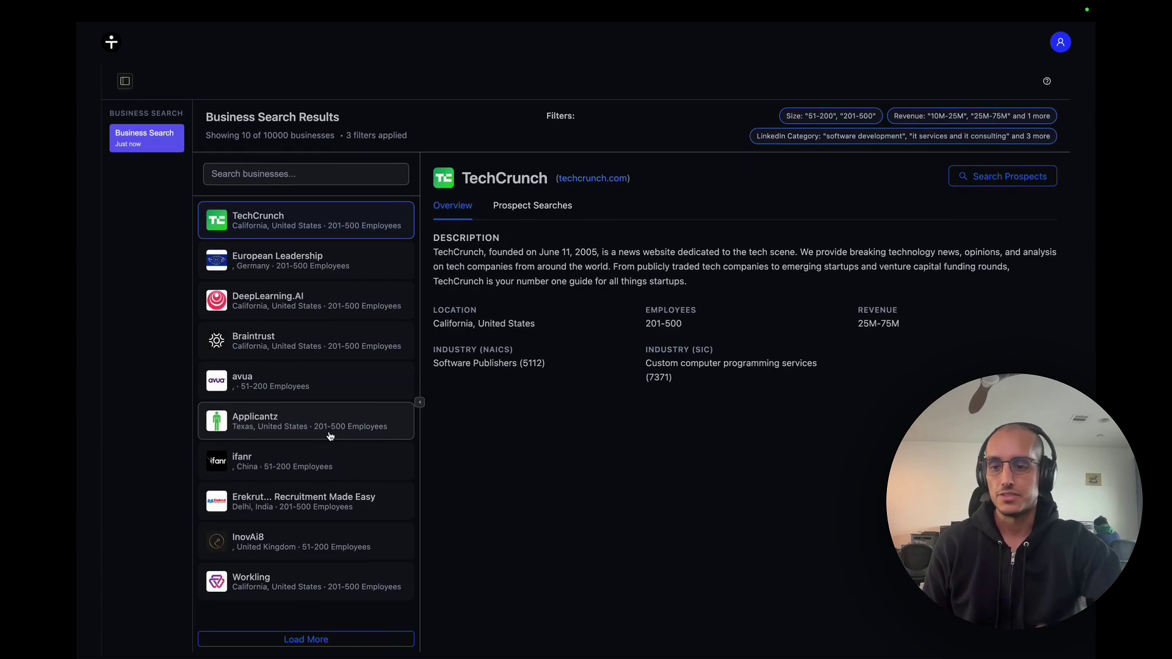
left_click(316, 640)
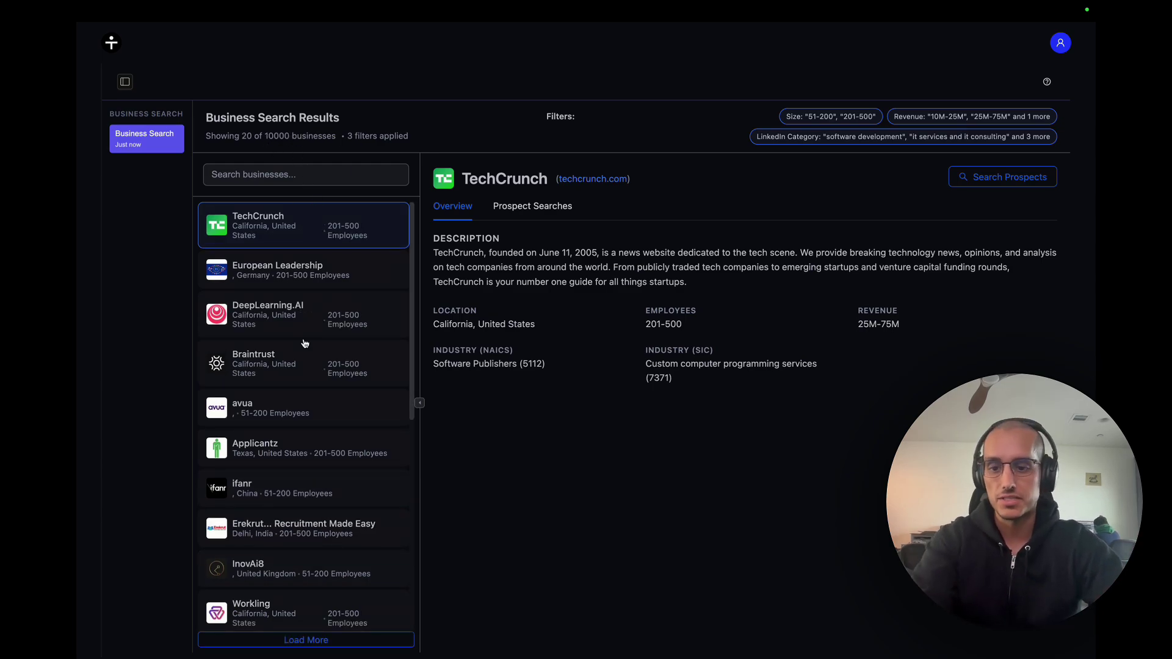
scroll(305, 343, "down", 5)
scroll(299, 398, "up", 5)
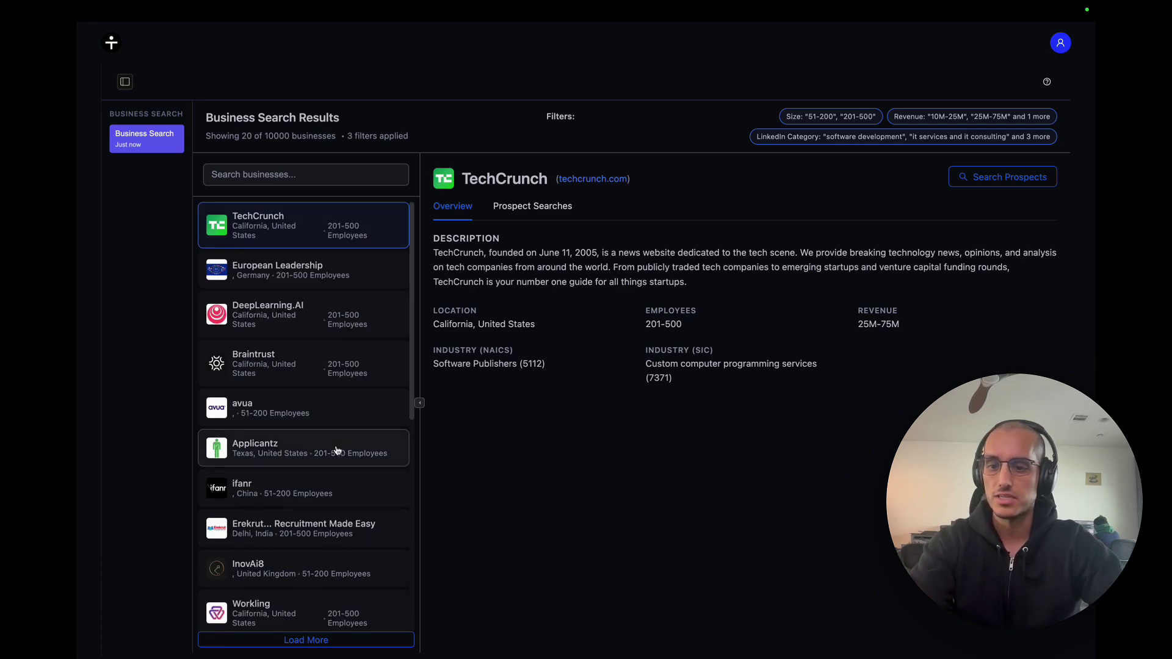
scroll(337, 450, "down", 3)
scroll(303, 522, "down", 3)
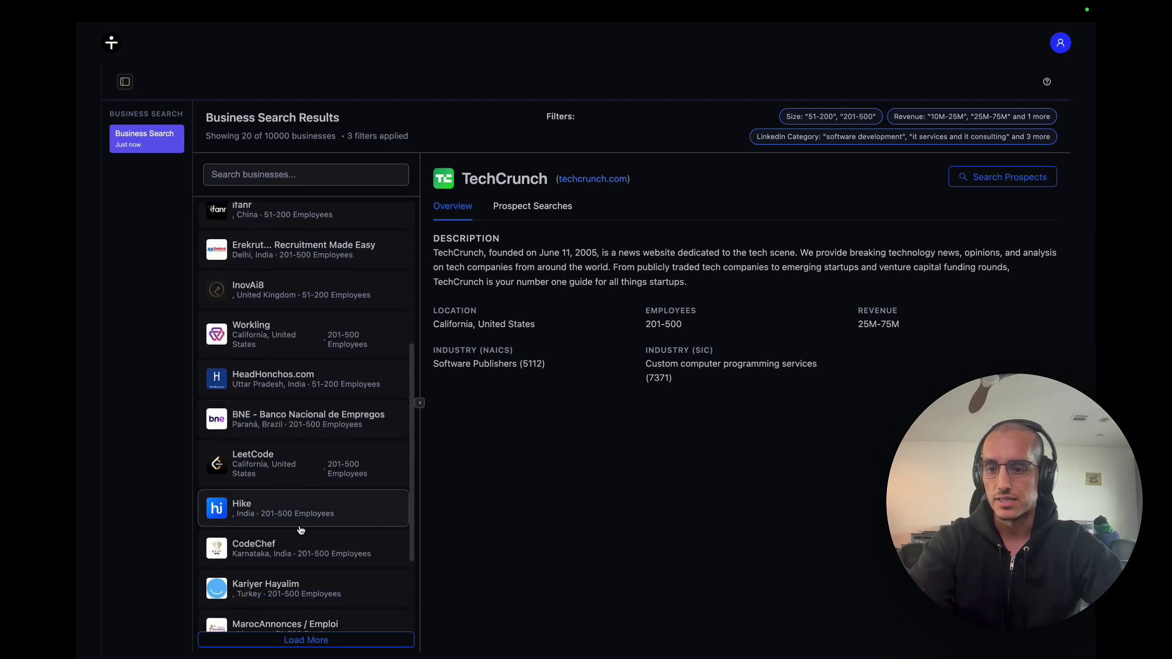
scroll(299, 529, "down", 3)
scroll(299, 530, "down", 2)
scroll(299, 530, "down", 2)
scroll(299, 529, "up", 10)
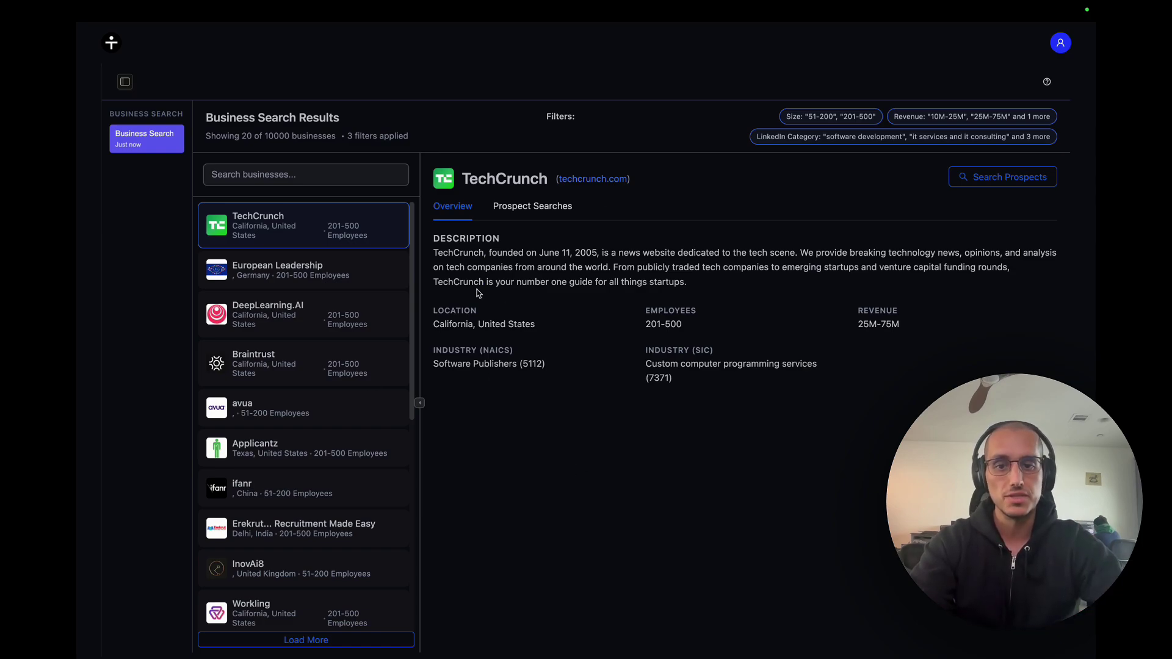
- Search TechCrunch prospects for 'Find directors or managers in sales' and load all 16 results
left_click(995, 180)
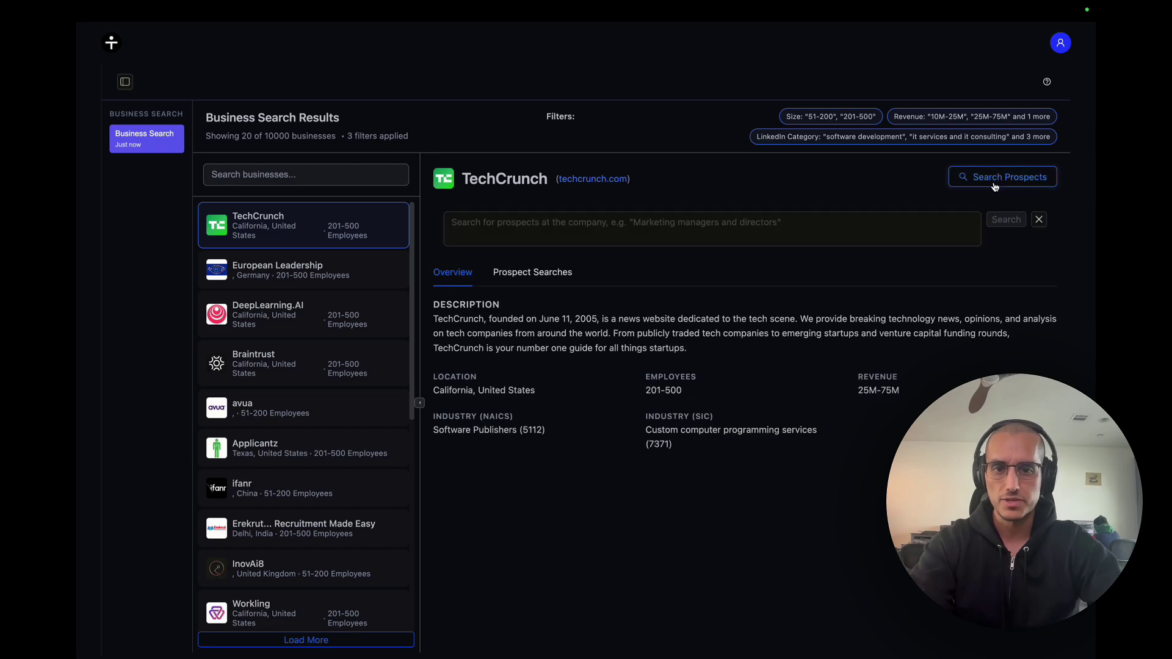
left_click(753, 224)
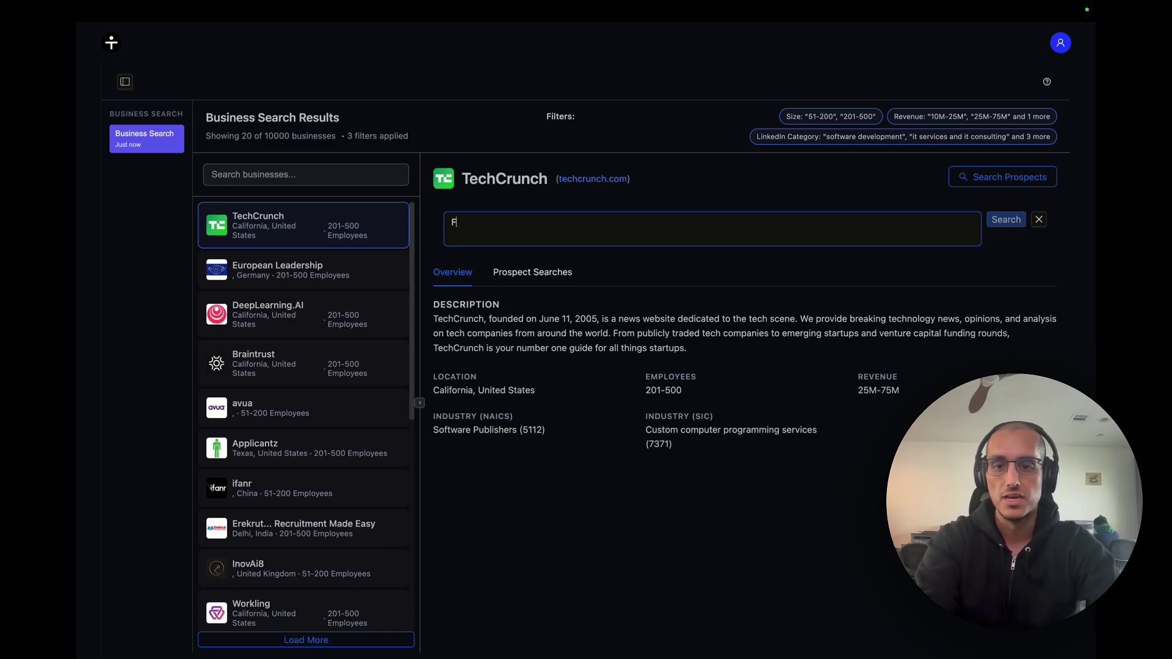
type("Find directors or managers in sales")
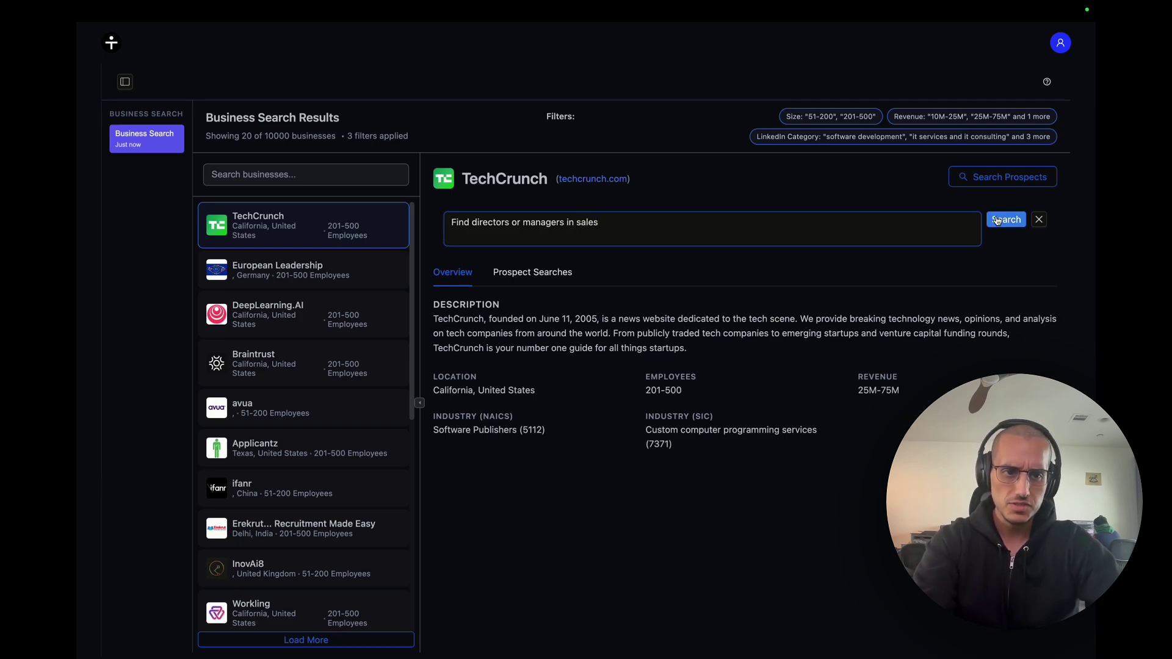
left_click(1005, 220)
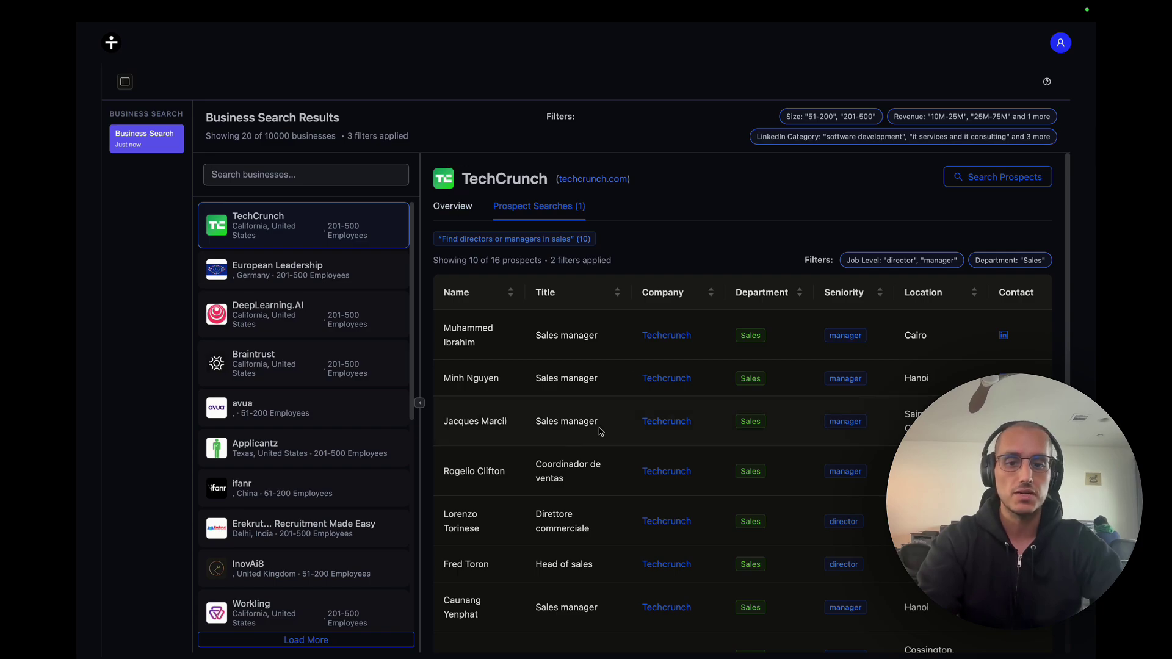
scroll(600, 431, "down", 4)
scroll(600, 430, "up", 4)
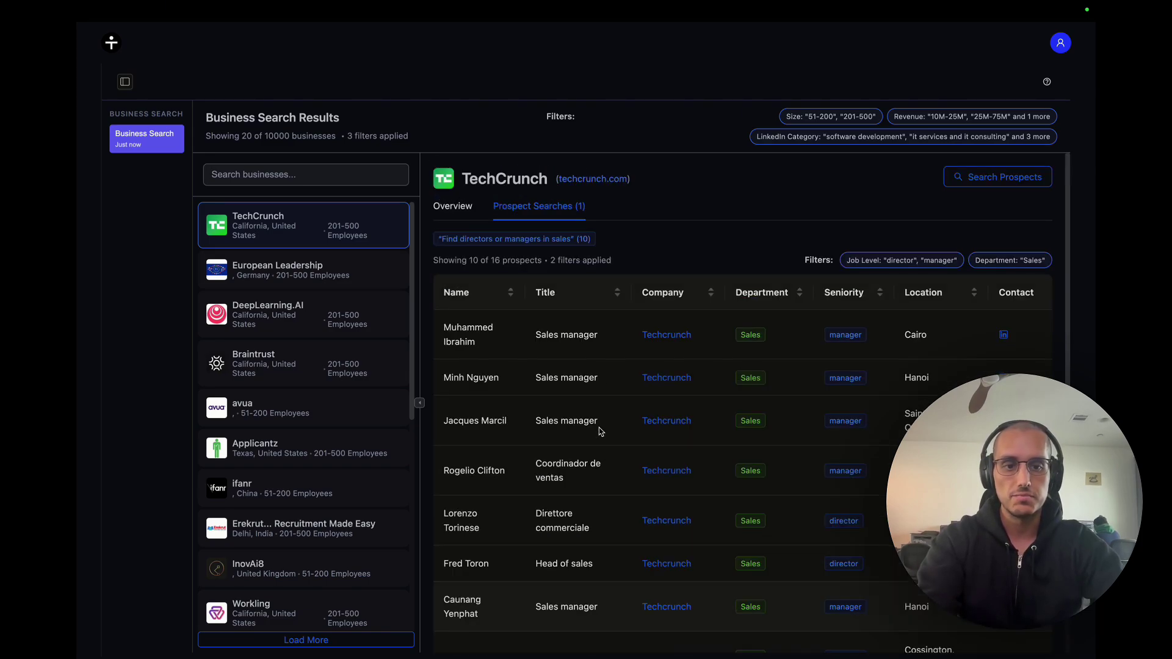
scroll(600, 430, "down", 4)
left_click(749, 633)
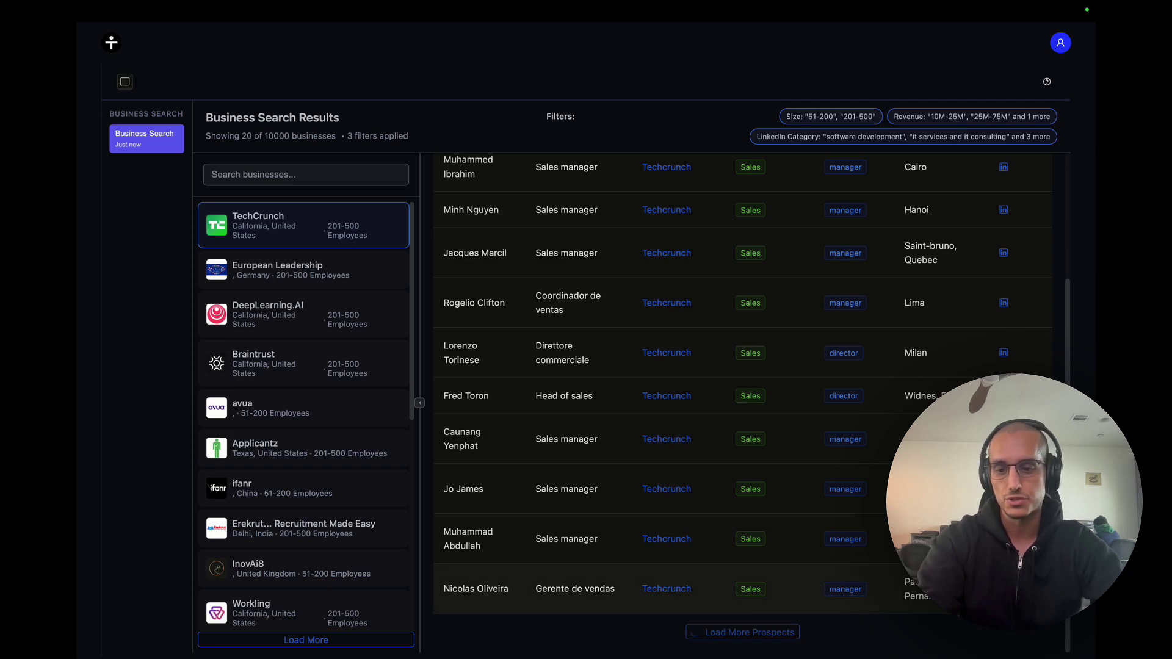
scroll(886, 565, "down", 5)
scroll(887, 564, "up", 10)
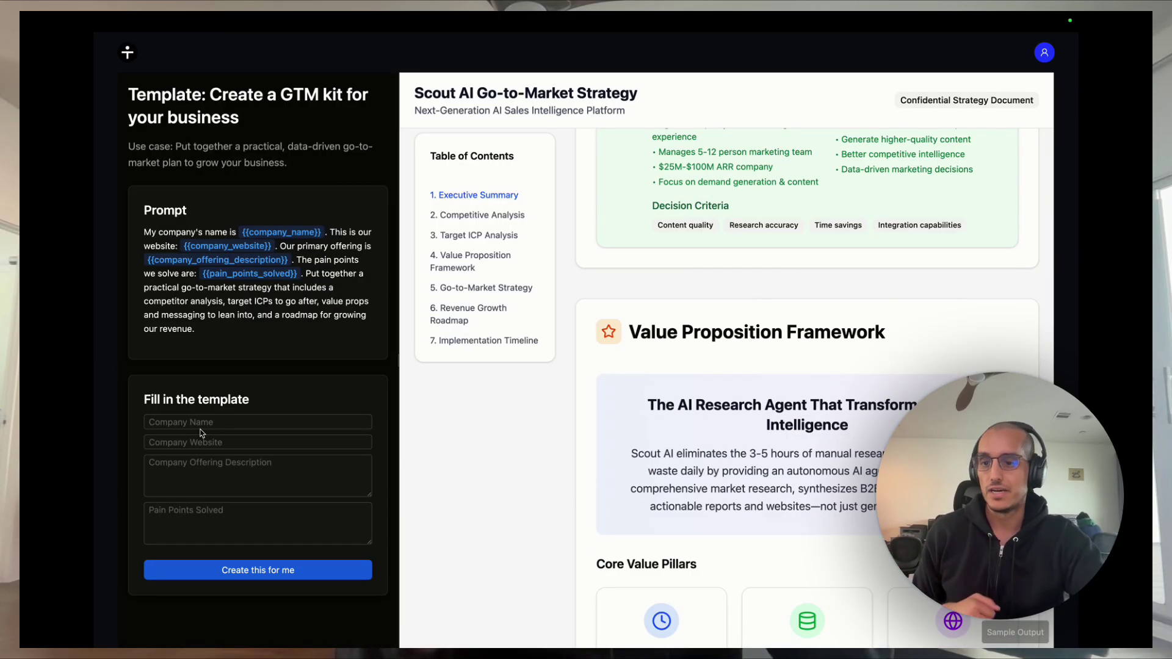
scroll(778, 367, "up", 10)
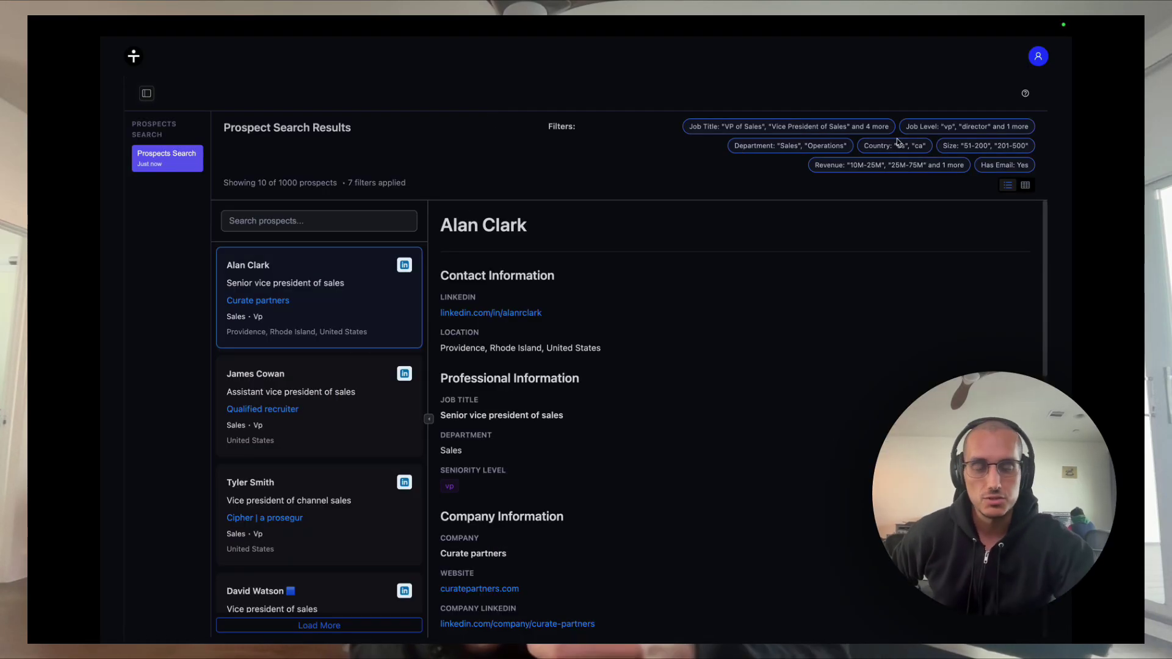
scroll(320, 412, "down", 5)
scroll(320, 457, "down", 5)
scroll(349, 458, "down", 4)
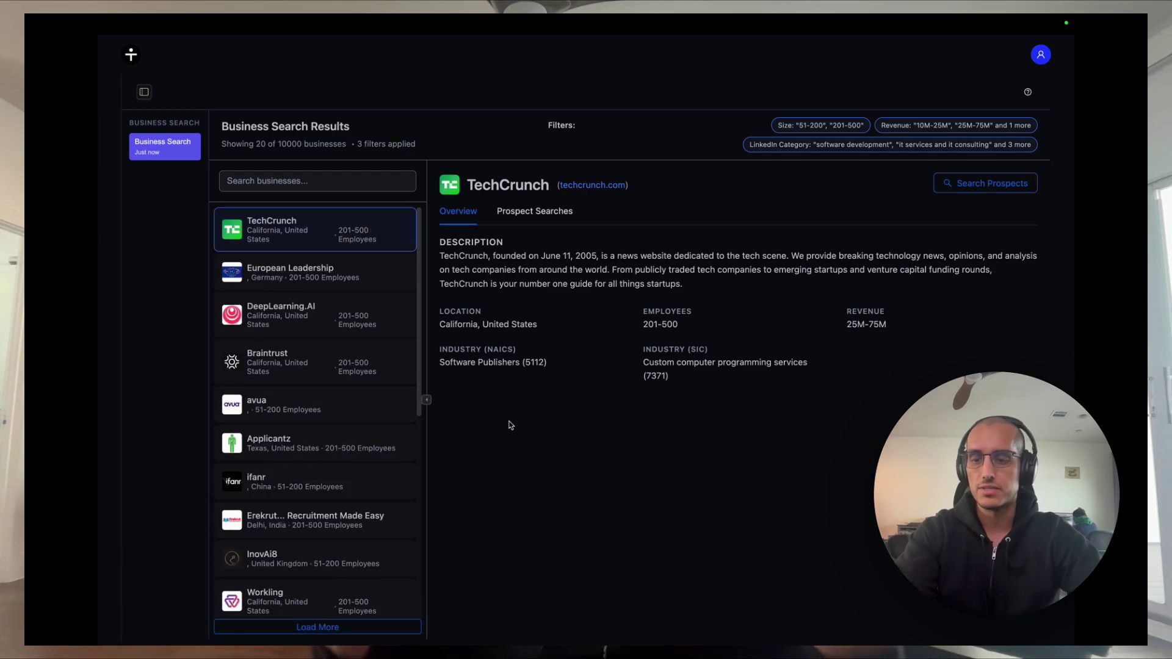
scroll(312, 458, "down", 5)
scroll(312, 513, "down", 5)
scroll(312, 521, "up", 10)
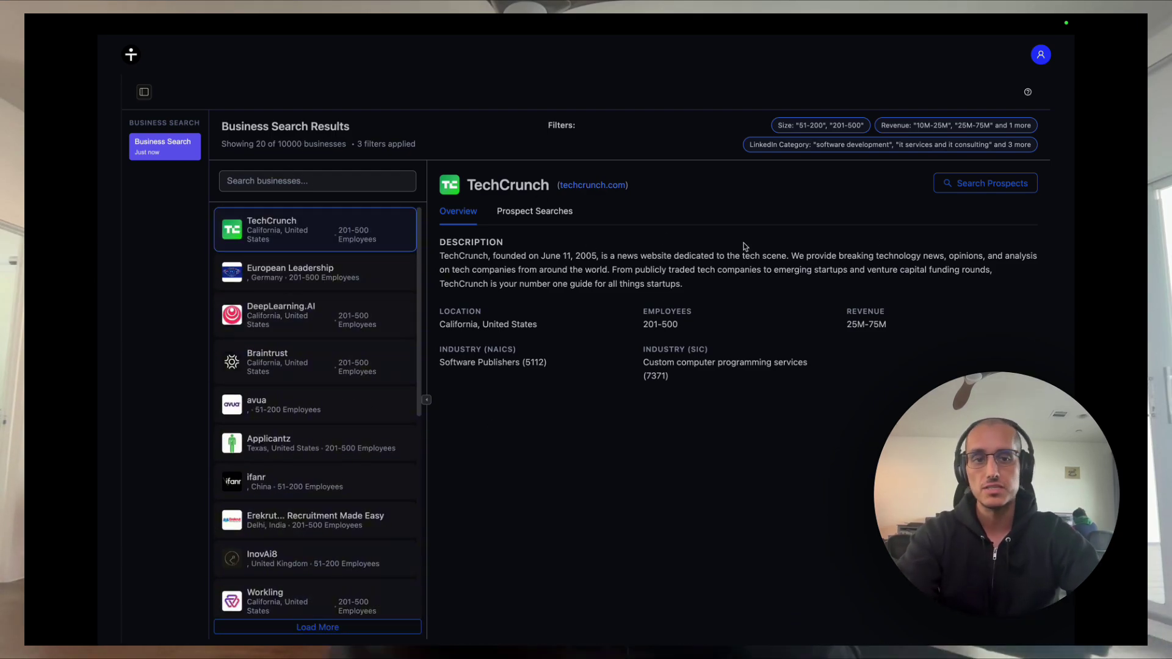